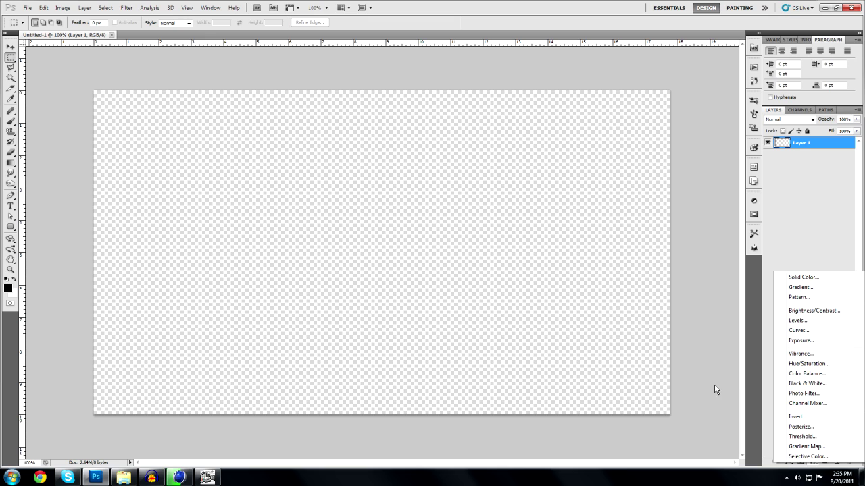
Fill Layer 1 with black using the Paint Bucket and add a new empty layer beneath it
click(726, 378)
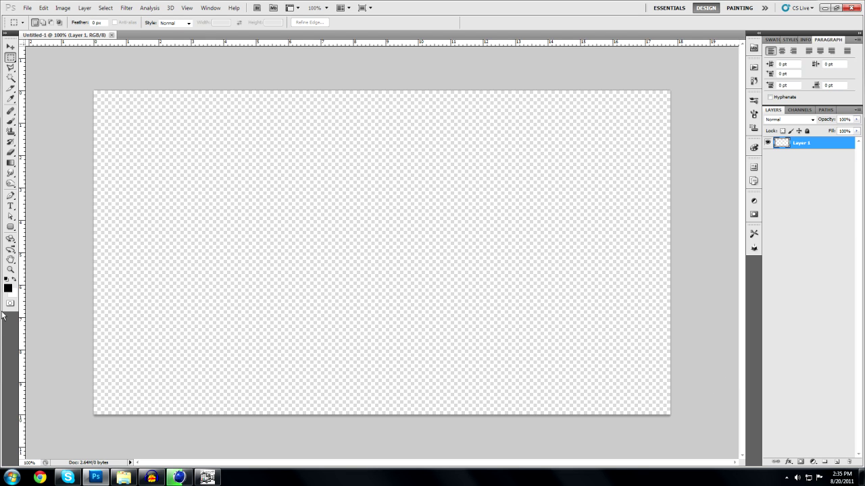
drag(10, 163, 54, 172)
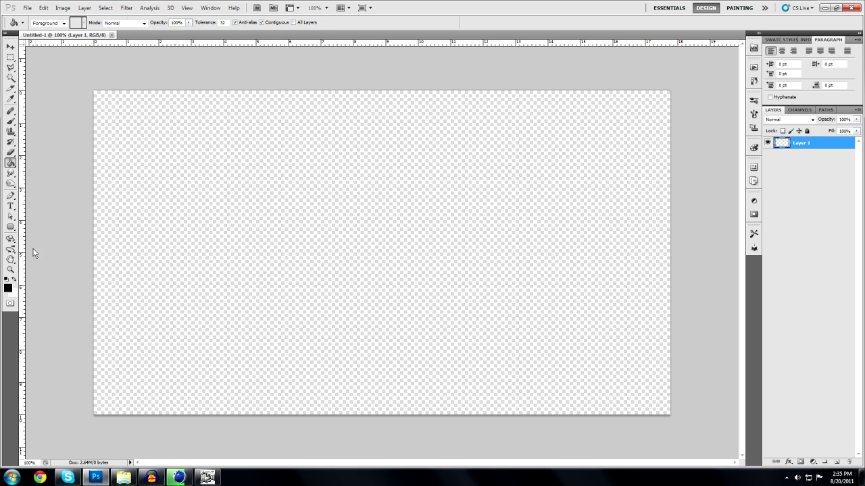
click(408, 278)
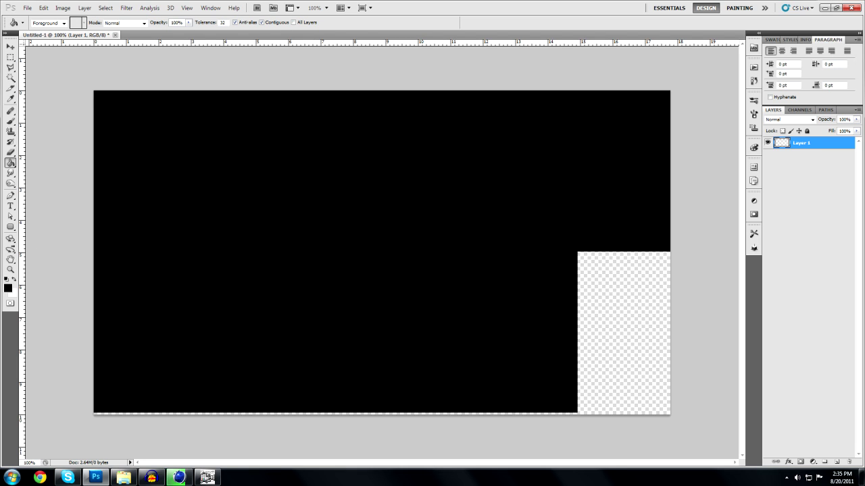
click(837, 462)
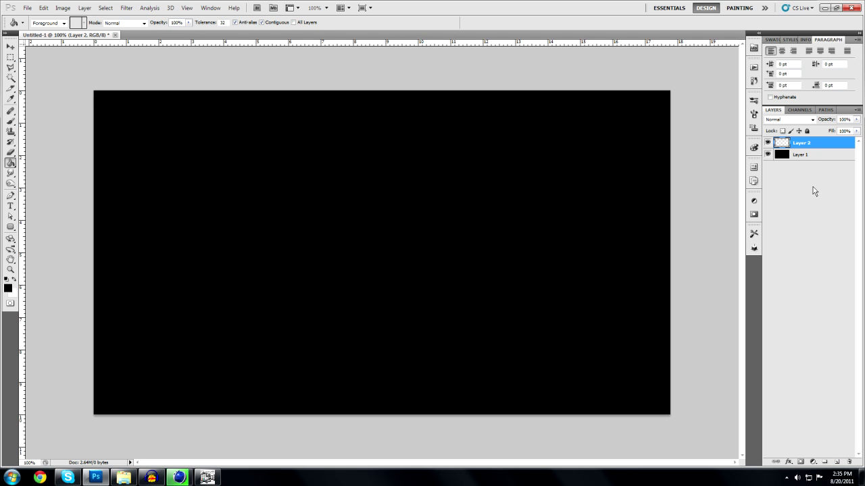
drag(802, 148, 806, 177)
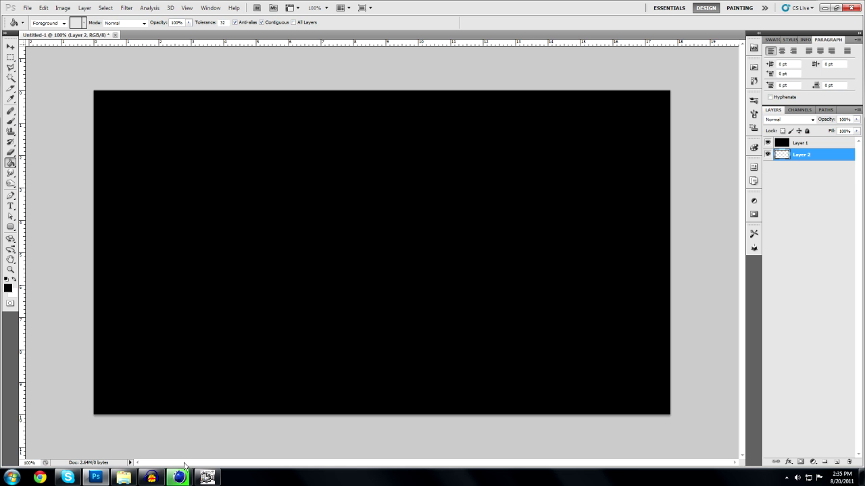
Switch to Windows Explorer and open the textures folder on the Desktop under GFX Packs, Ghost GFX Pack, Overlay Textures
click(134, 478)
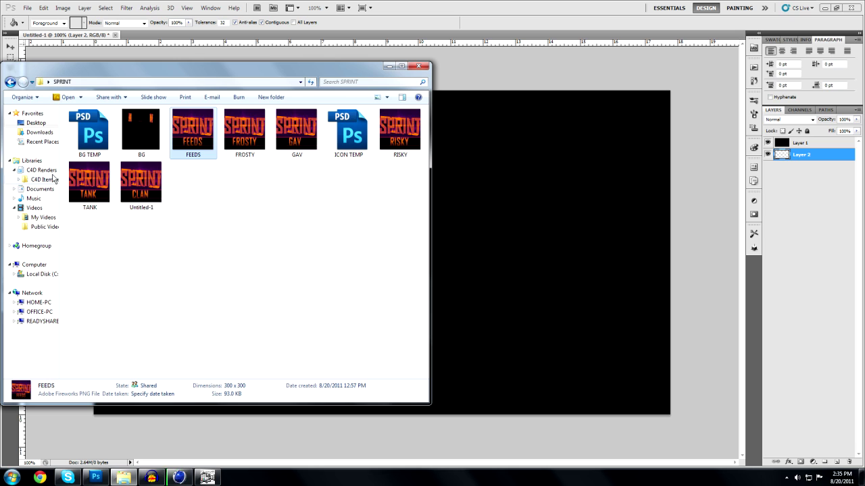
click(36, 123)
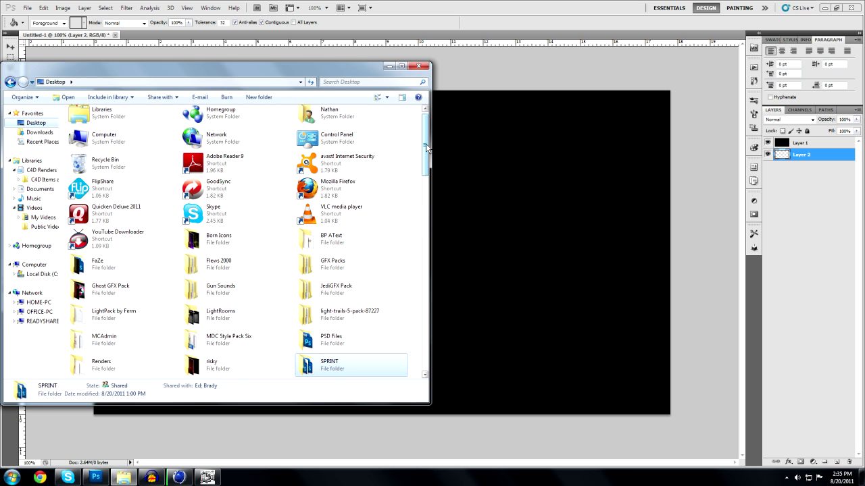
drag(424, 146, 428, 166)
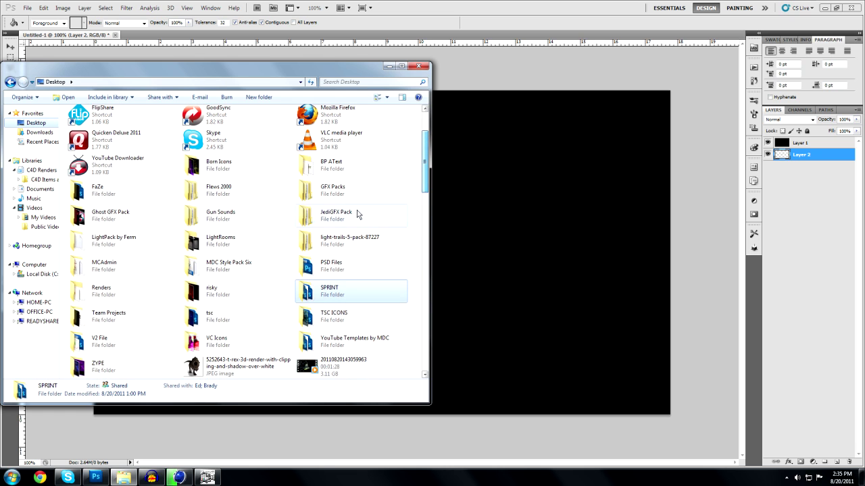
click(307, 194)
double_click(307, 193)
double_click(99, 142)
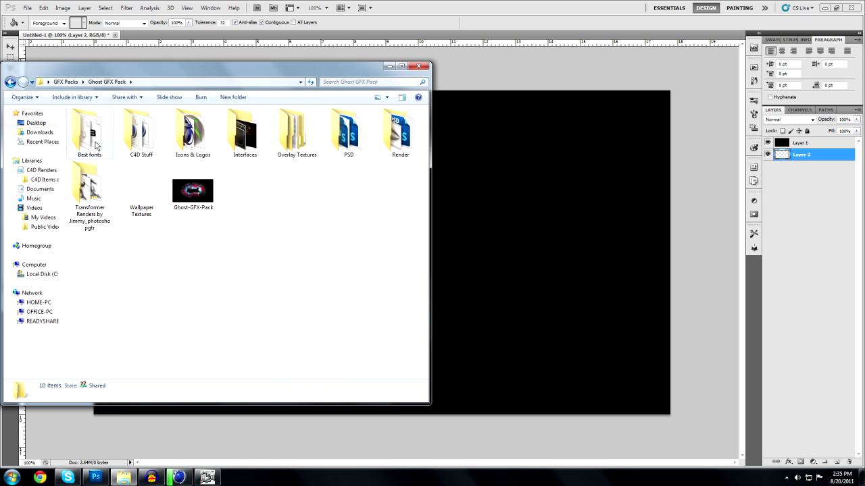
double_click(279, 138)
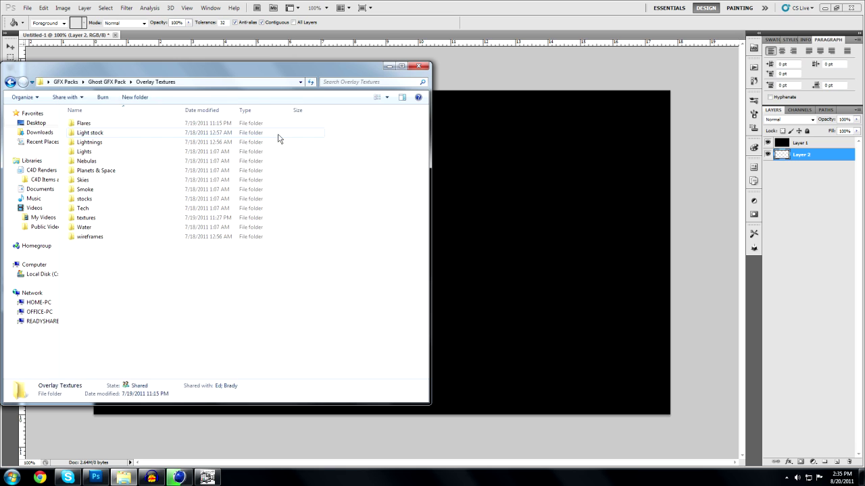
click(95, 219)
double_click(95, 219)
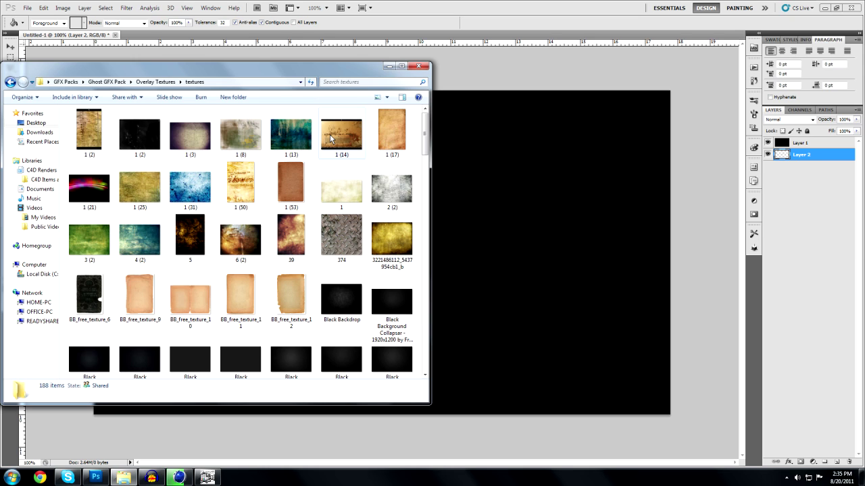
Place the texture image 1 (14) into the document and move its layer above the black Layer 1
drag(330, 139, 485, 211)
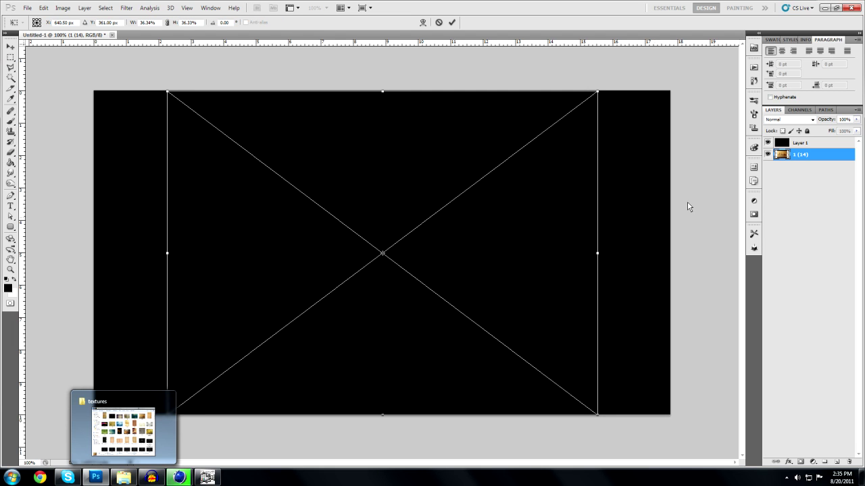
key(Return)
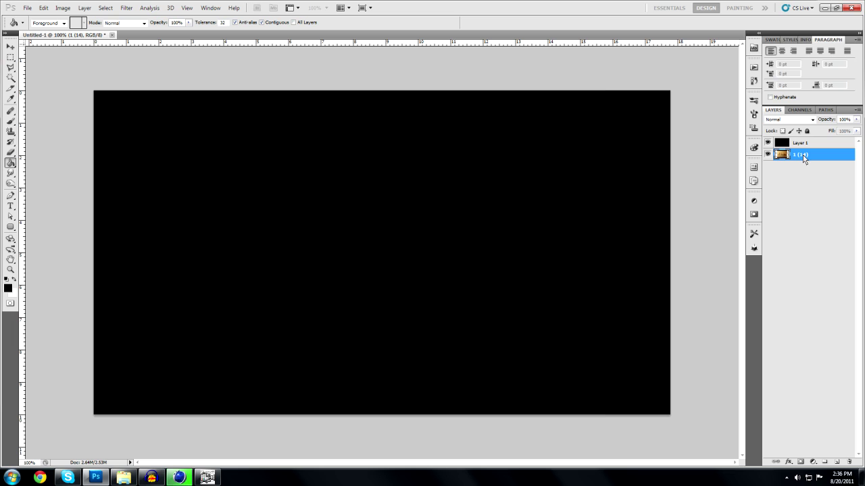
ctrl+click(804, 143)
ctrl+click(804, 143)
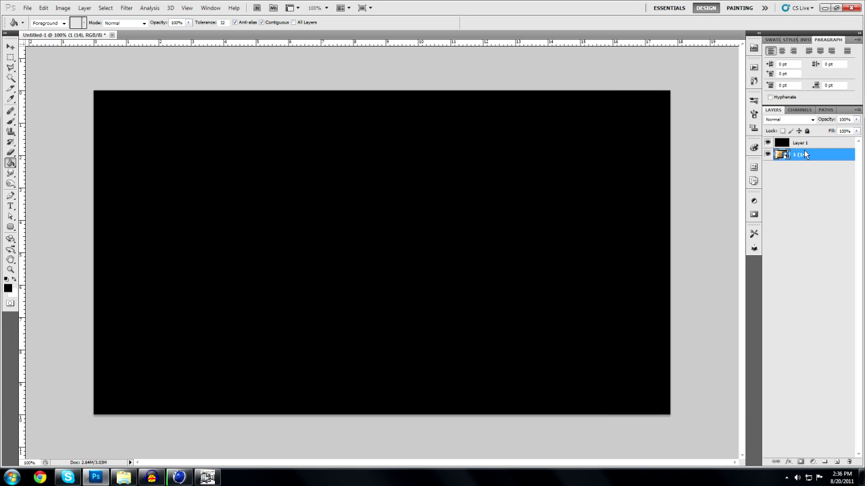
ctrl+click(805, 140)
drag(807, 143, 804, 160)
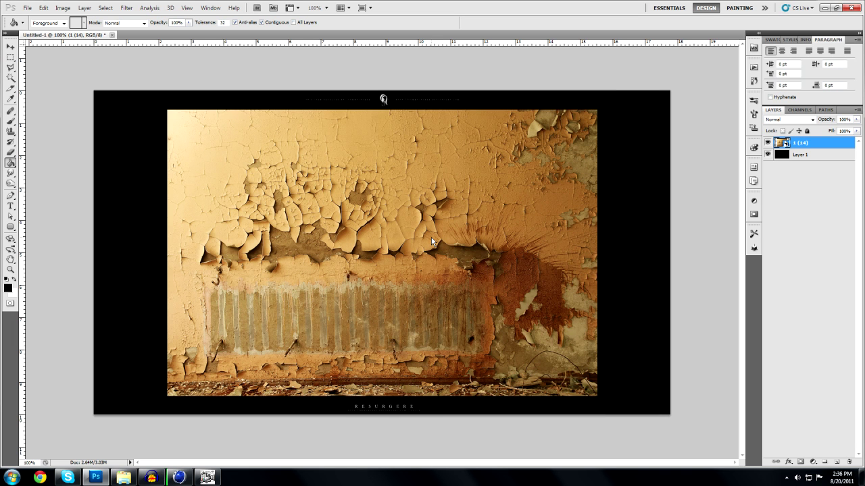
Enlarge and reposition the 1 (14) texture with Free Transform until it covers nearly the whole canvas
key(ctrl+t)
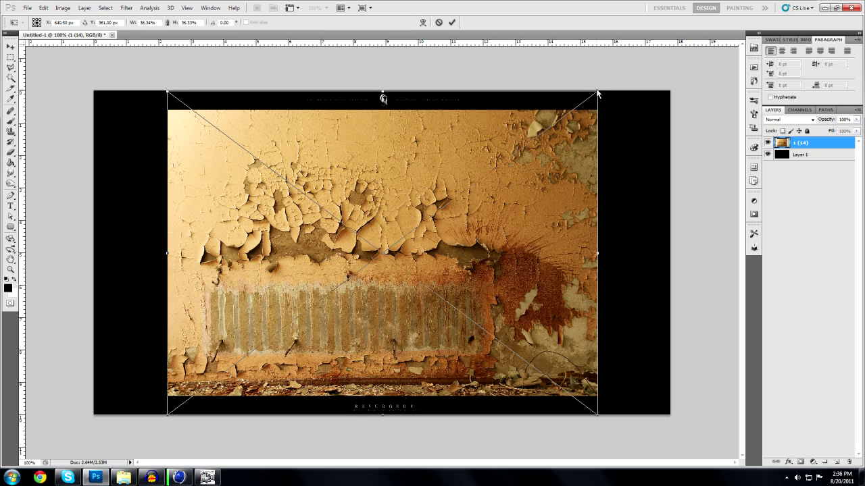
drag(597, 94, 718, 37)
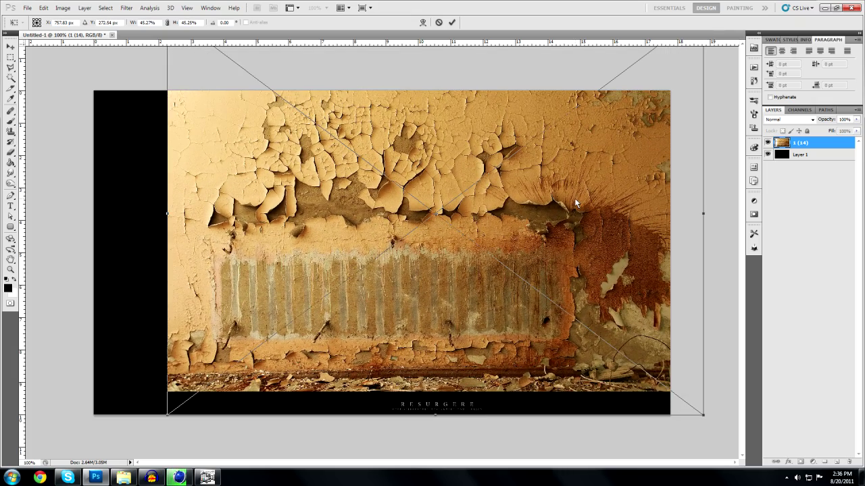
drag(575, 200, 571, 242)
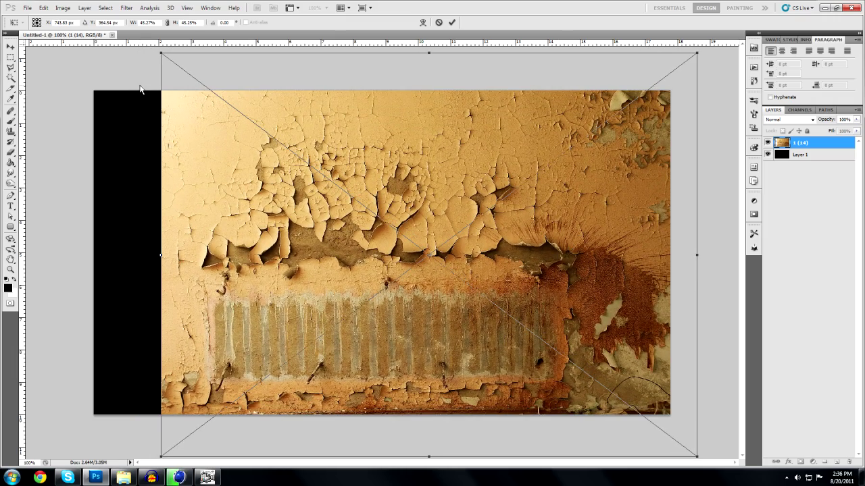
mouse_move(162, 61)
mouse_down()
mouse_move(71, 46)
mouse_move(178, 60)
mouse_move(100, 65)
mouse_up()
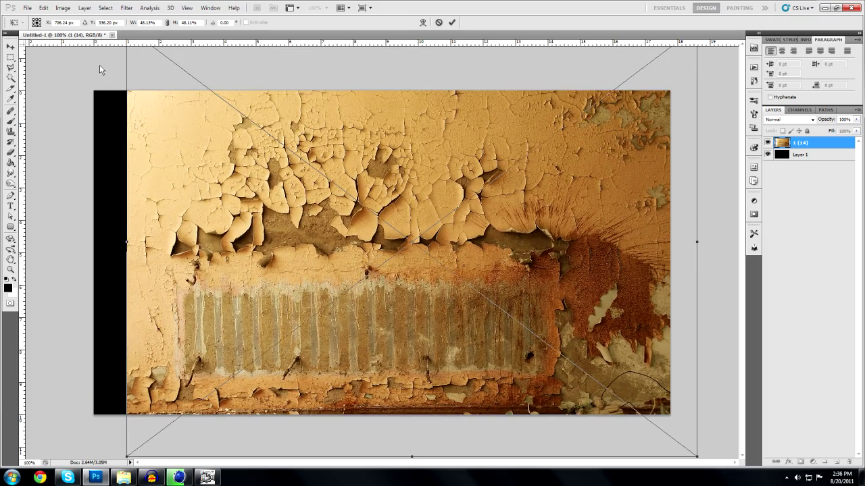
key(Return)
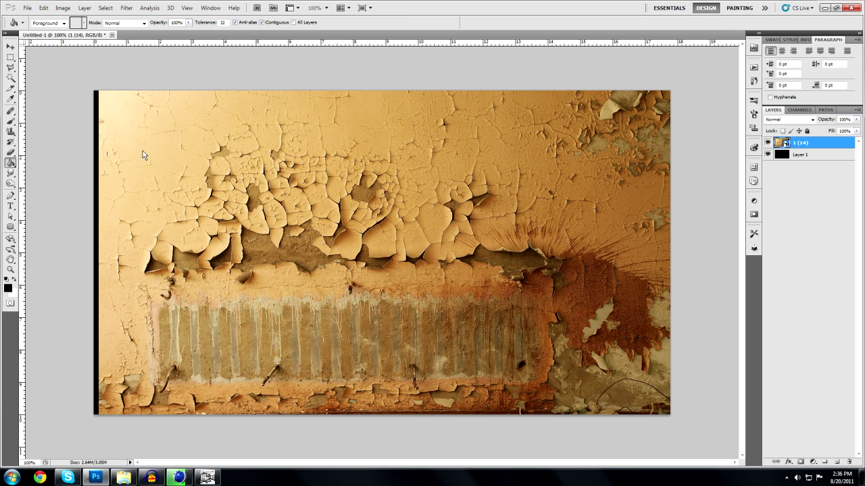
Nudge the texture left with the Move tool to cover the black strip along the canvas's left edge
click(10, 46)
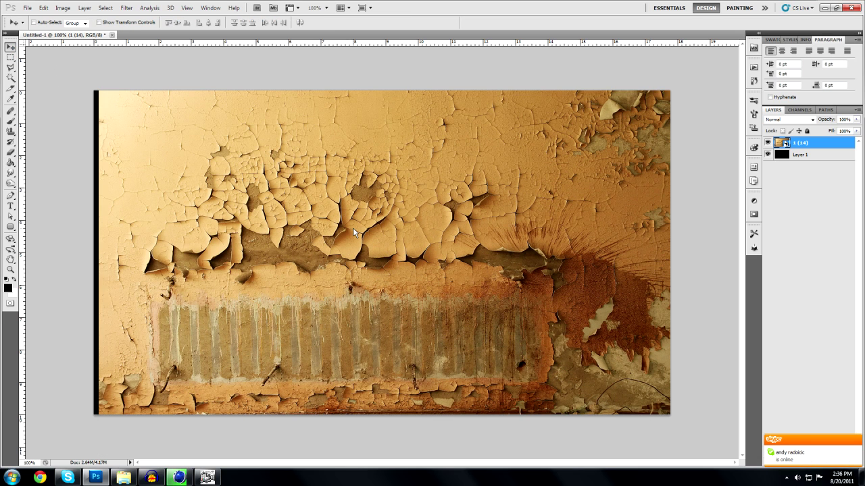
key(Left)
key(Left)
key(Left)
key(Left)
key(Left)
key(Left)
key(Left)
key(Left)
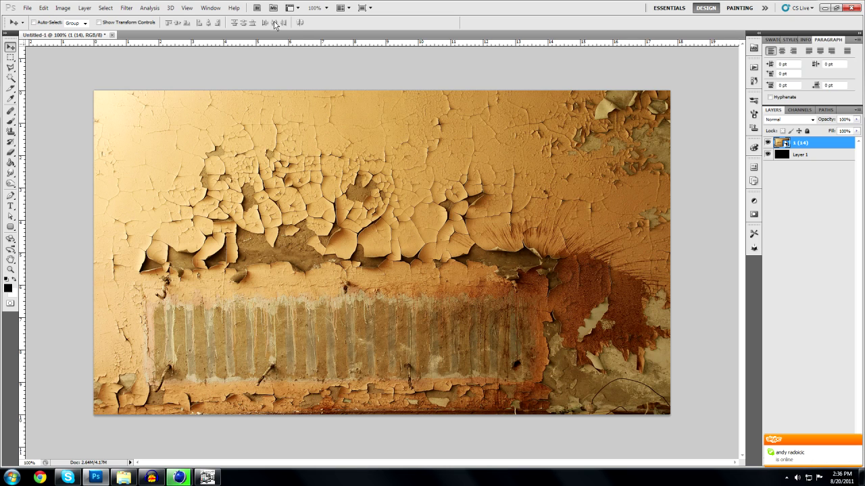
Add horizontal guides at about 6.6 and 1.9 and vertical guides at about 0.9 and 15.8 on the rulers
drag(311, 49, 358, 307)
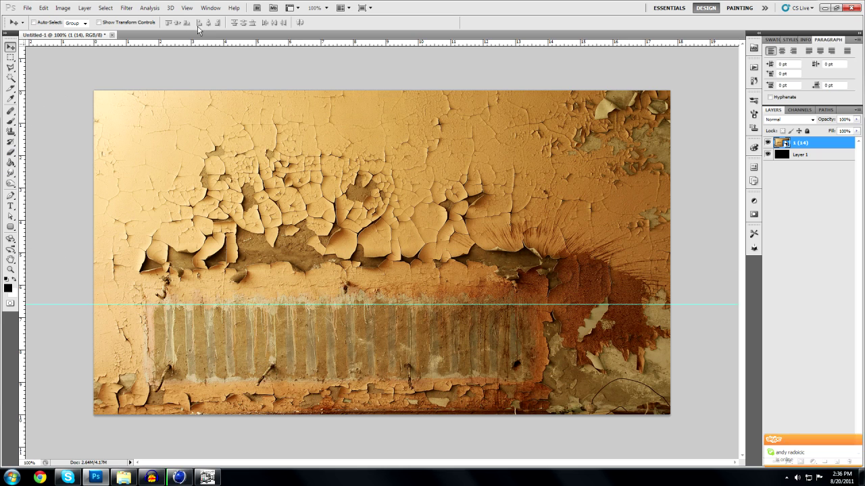
drag(201, 47, 224, 151)
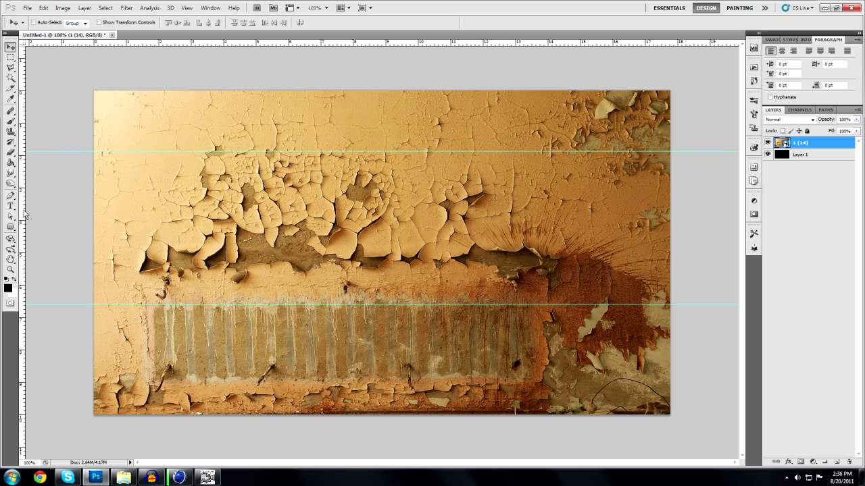
drag(23, 213, 123, 205)
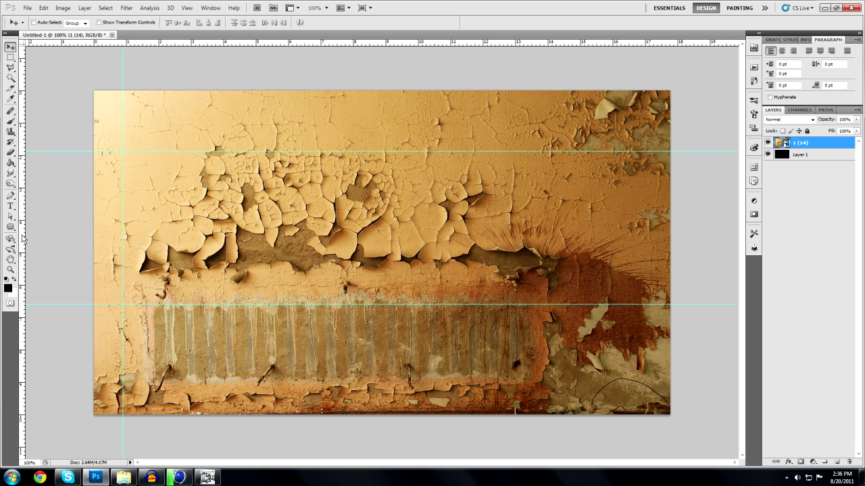
drag(24, 238, 607, 244)
Move the black Layer 1 above the 1 (14) texture layer and keep Layer 1 selected
drag(828, 146, 828, 181)
click(828, 144)
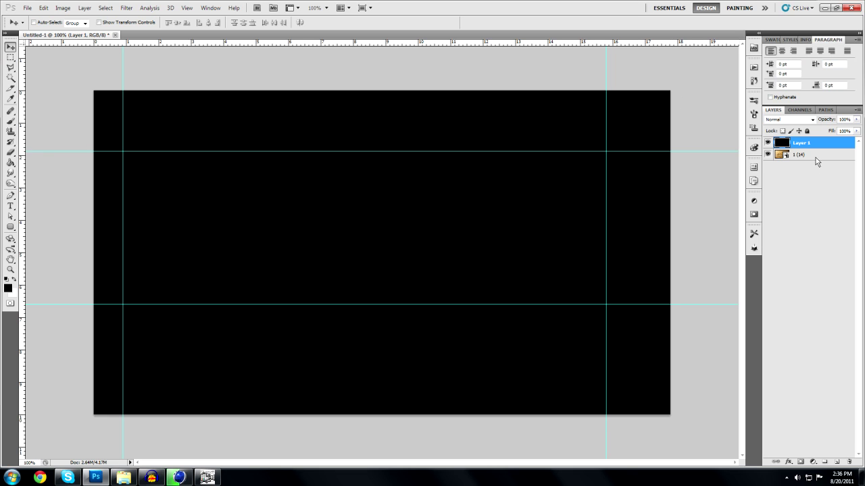
click(815, 157)
click(805, 146)
right_click(815, 146)
click(810, 403)
Erase the black layer inside the guide-framed area with a soft 401 px eraser at 52% opacity
click(10, 152)
right_click(246, 221)
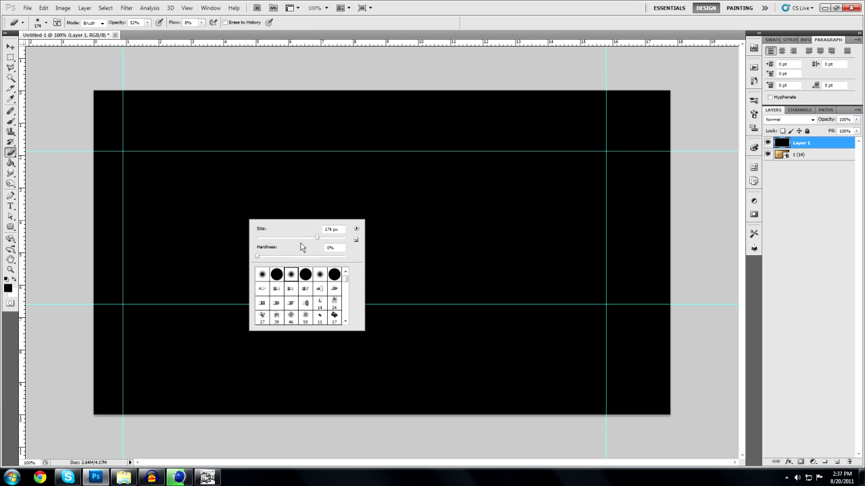
drag(318, 240, 330, 246)
click(60, 337)
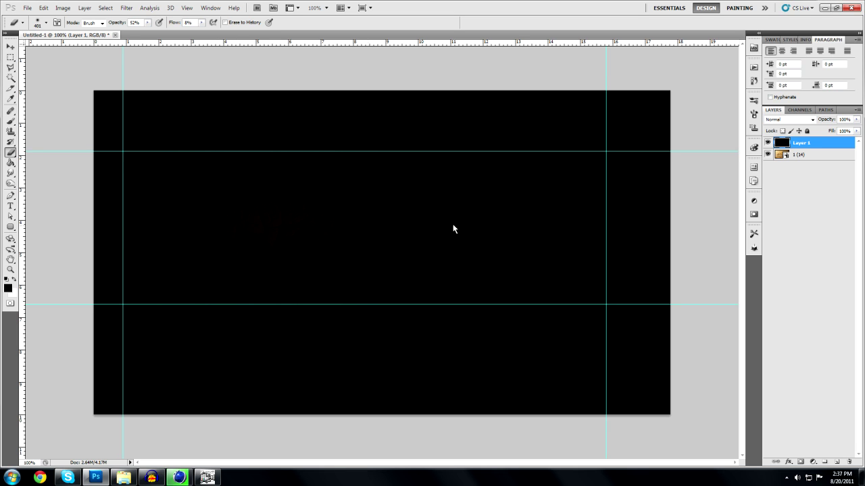
mouse_move(453, 229)
mouse_down()
mouse_move(278, 233)
mouse_move(341, 225)
mouse_move(150, 243)
mouse_move(276, 222)
mouse_move(461, 213)
mouse_move(470, 240)
mouse_move(565, 208)
mouse_move(459, 236)
mouse_move(469, 236)
mouse_move(509, 231)
mouse_move(351, 229)
mouse_up()
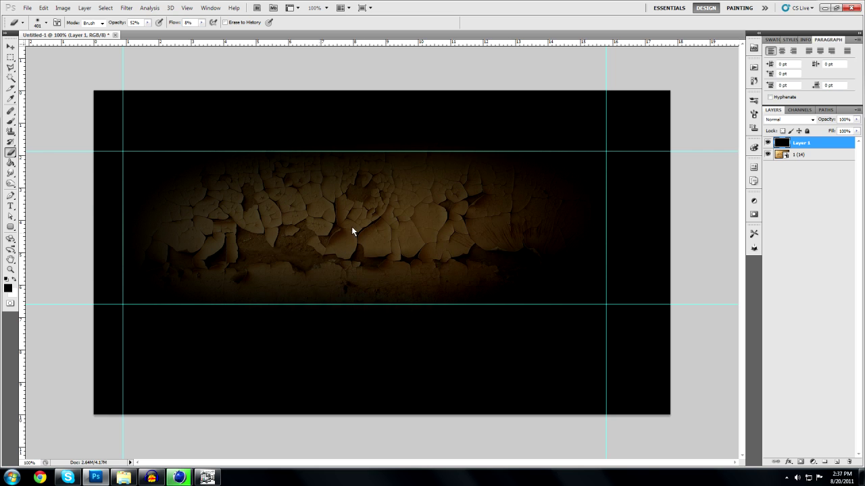
Erase more of the black layer across the framed area at 81% eraser opacity, and raise the eraser's opacity to 100%
click(148, 22)
drag(149, 33, 165, 35)
mouse_move(193, 251)
mouse_down()
mouse_move(371, 219)
mouse_move(329, 232)
mouse_move(434, 235)
mouse_move(313, 245)
mouse_move(315, 224)
mouse_move(295, 244)
mouse_move(361, 225)
mouse_move(338, 217)
mouse_move(444, 214)
mouse_move(426, 242)
mouse_up()
mouse_move(502, 258)
mouse_down()
mouse_move(425, 272)
mouse_move(471, 268)
mouse_move(437, 271)
mouse_move(321, 244)
mouse_move(258, 252)
mouse_move(289, 221)
mouse_move(263, 193)
mouse_move(245, 207)
mouse_move(224, 262)
mouse_up()
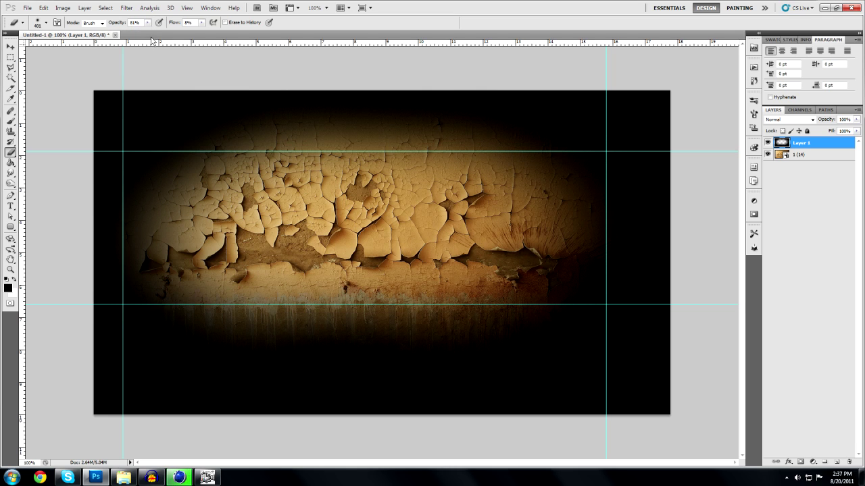
drag(148, 23, 171, 52)
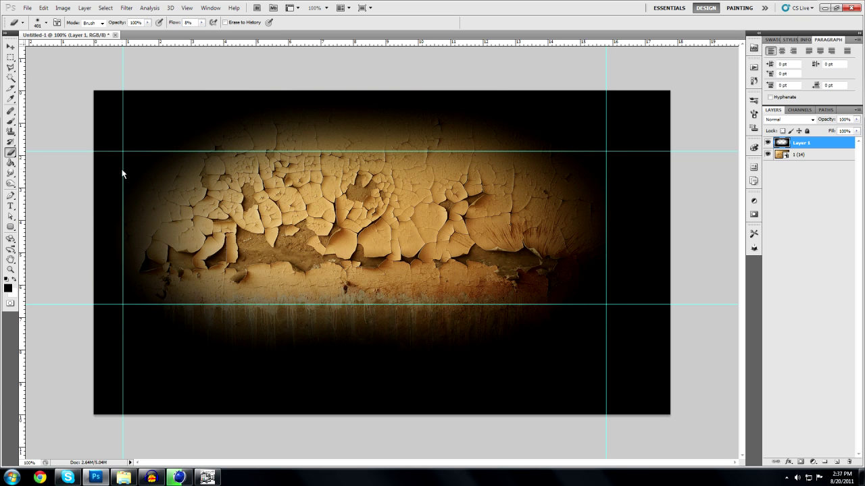
Add a Curves adjustment layer above the 1 (14) texture and bend its RGB curve into an S, with one point at input 142, output 84
click(799, 157)
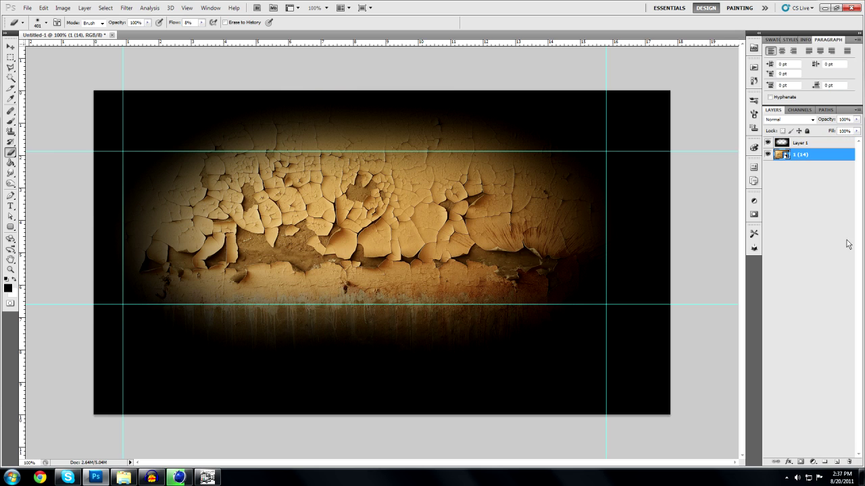
click(815, 465)
click(813, 329)
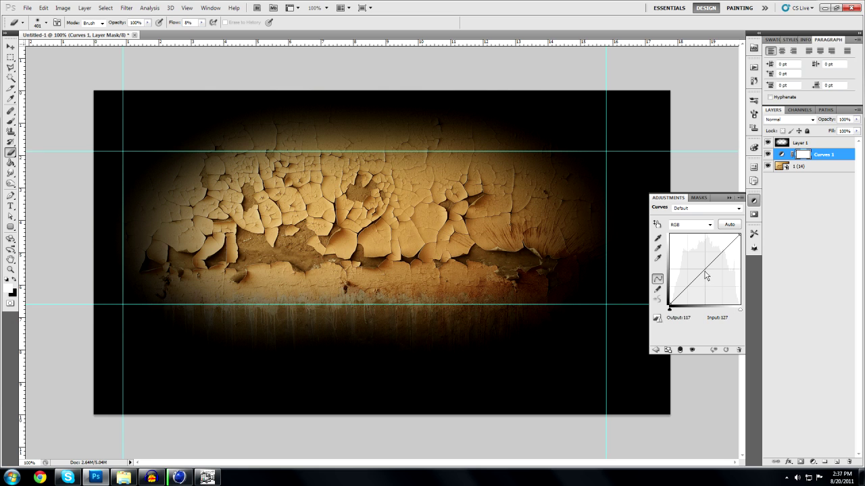
mouse_move(705, 269)
mouse_down()
mouse_move(683, 253)
mouse_move(706, 277)
mouse_move(691, 250)
mouse_move(680, 264)
mouse_move(724, 292)
mouse_move(715, 276)
mouse_move(707, 279)
mouse_up()
drag(732, 252, 710, 283)
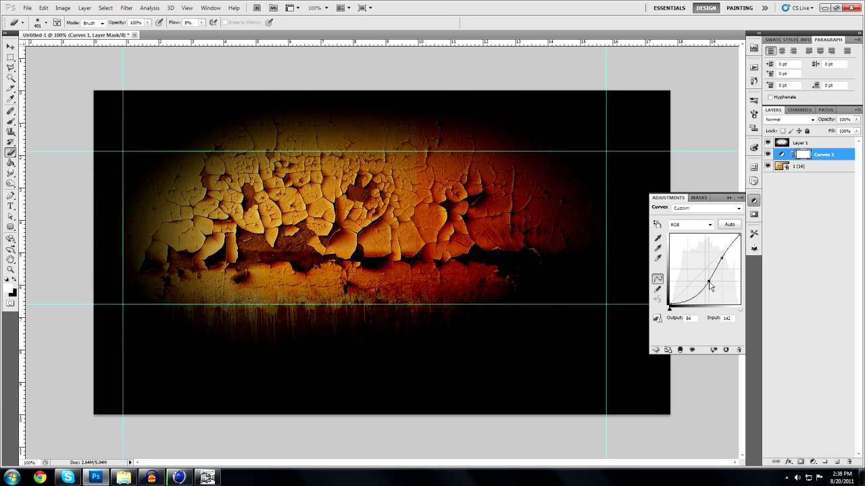
Bend the Red channel curve of the Curves 1 adjustment layer
click(695, 224)
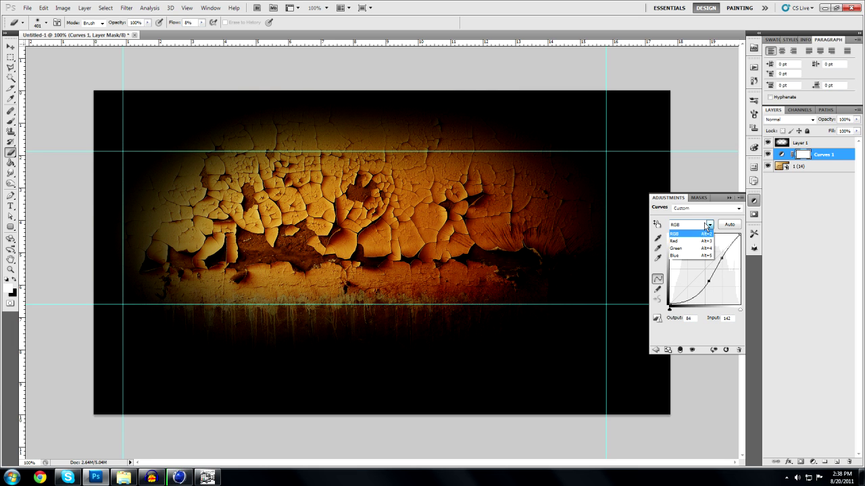
click(692, 241)
drag(702, 271, 716, 292)
drag(708, 280, 699, 264)
Raise the Green curve with a point at input 100, output 160, and the Blue curve with one at input 76, output 158
click(692, 224)
click(691, 248)
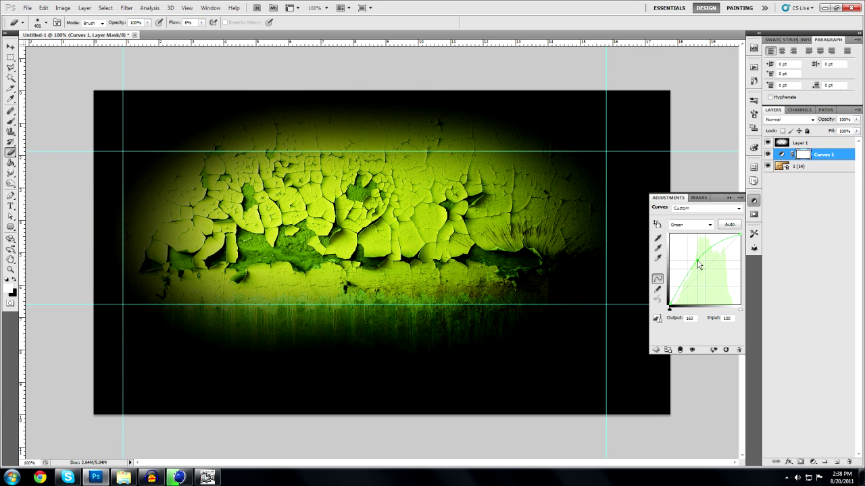
click(708, 225)
click(693, 258)
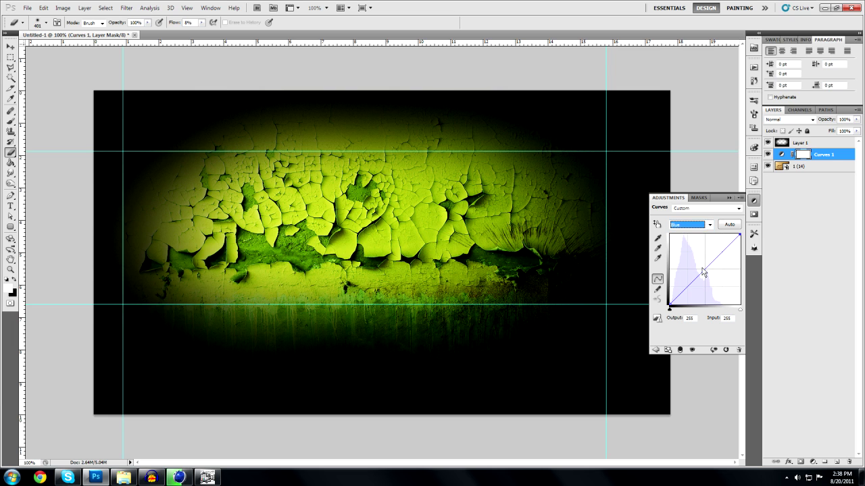
drag(699, 274, 691, 265)
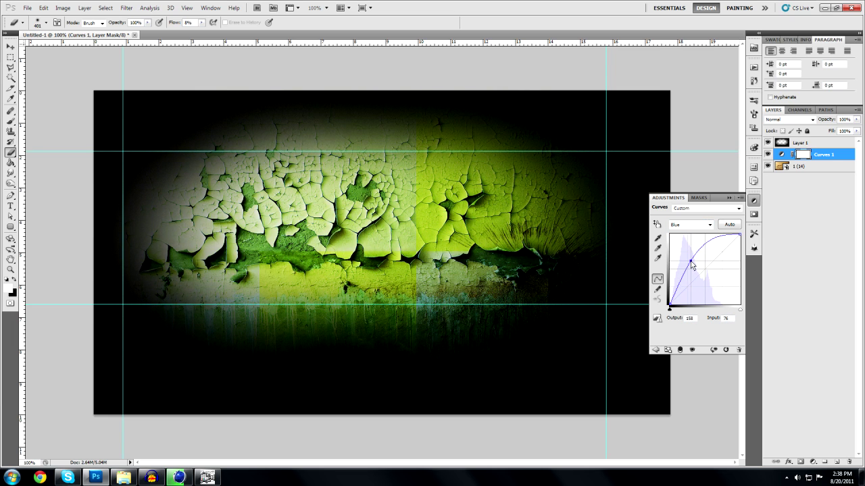
click(729, 197)
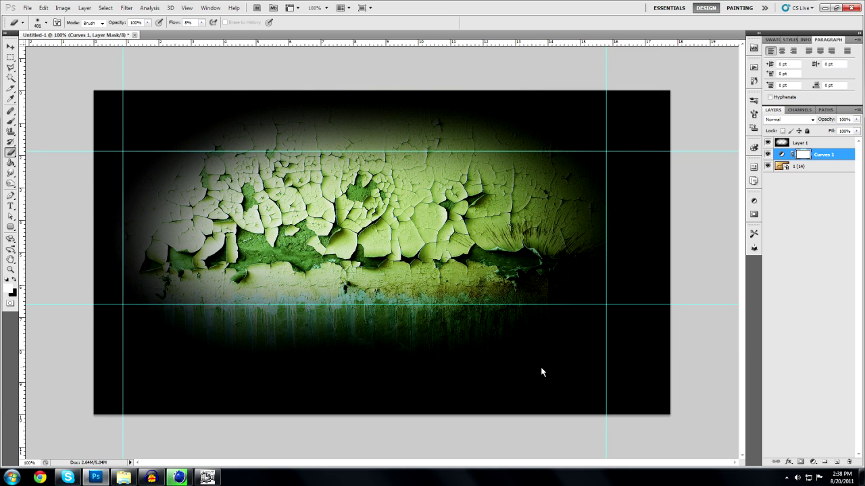
Add a Color Balance adjustment layer above Curves 1 and set its midtones to -100 Cyan/Red, -100 Magenta/Green and -100 Yellow/Blue
click(813, 462)
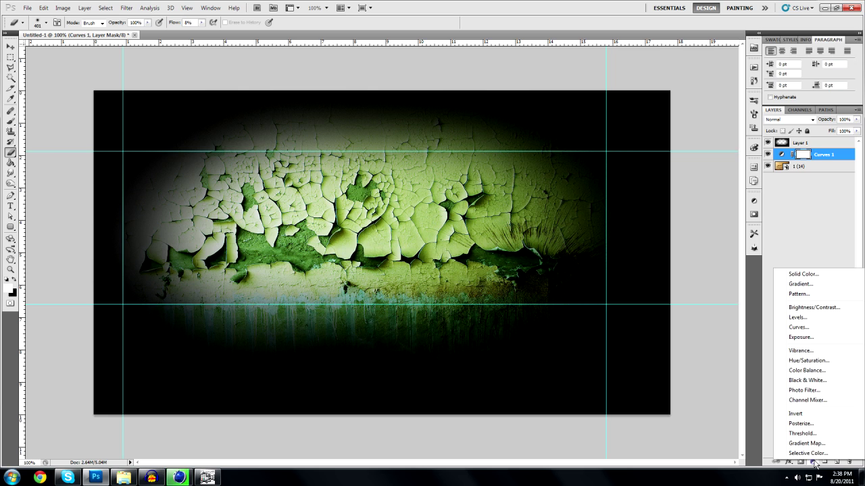
click(812, 369)
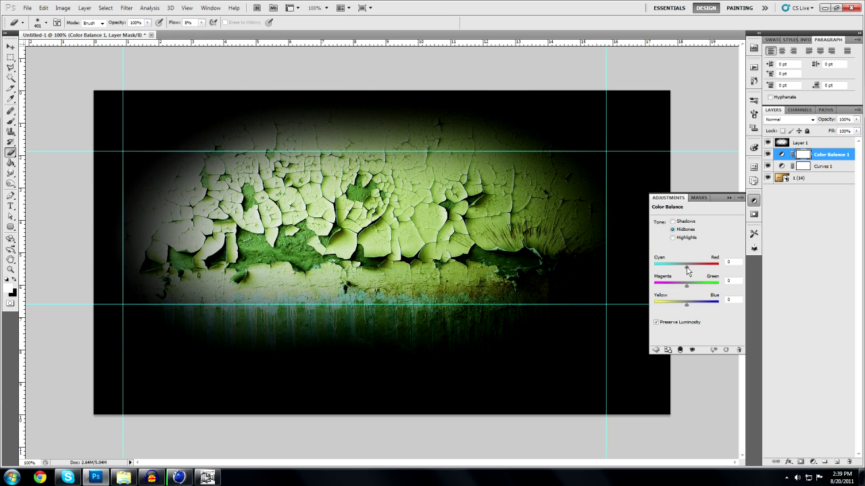
drag(687, 270, 709, 269)
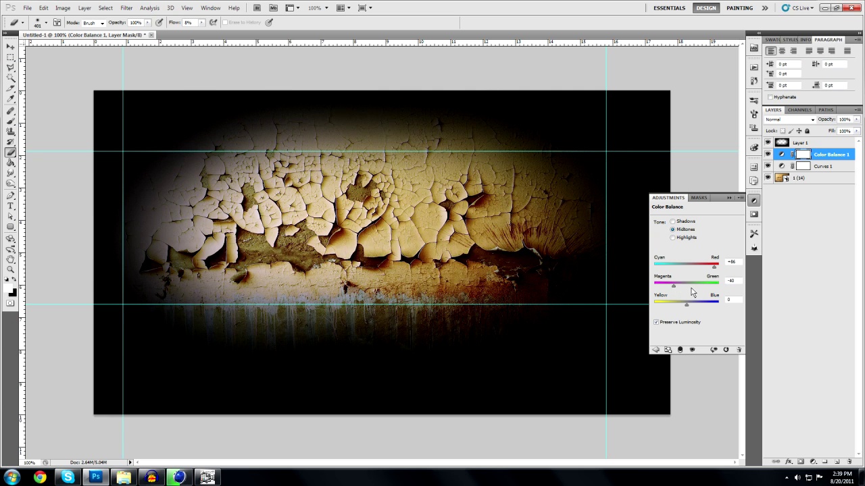
drag(687, 286, 636, 301)
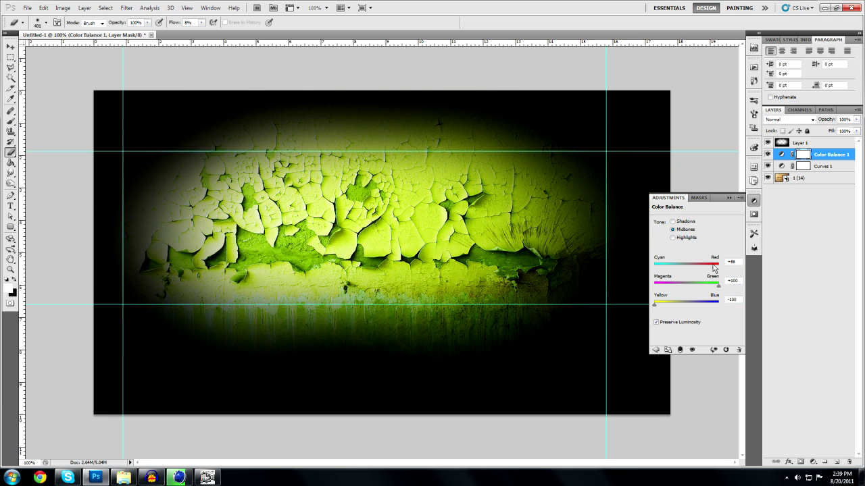
drag(714, 267, 647, 275)
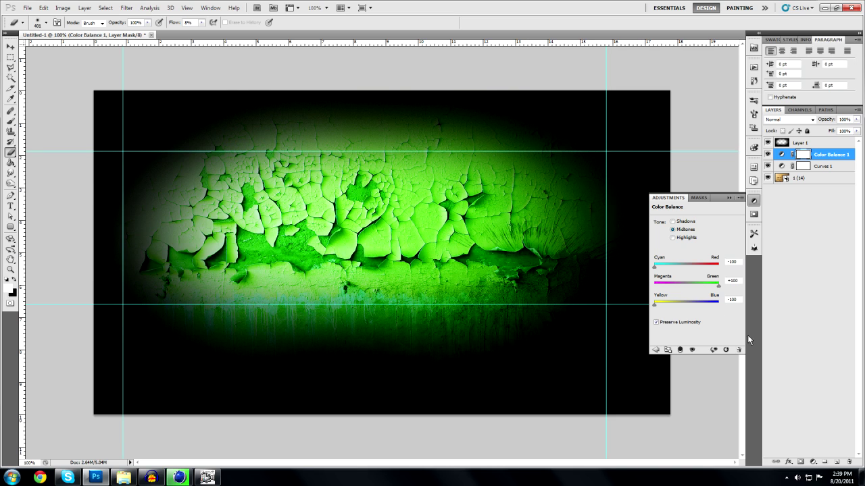
drag(718, 286, 639, 291)
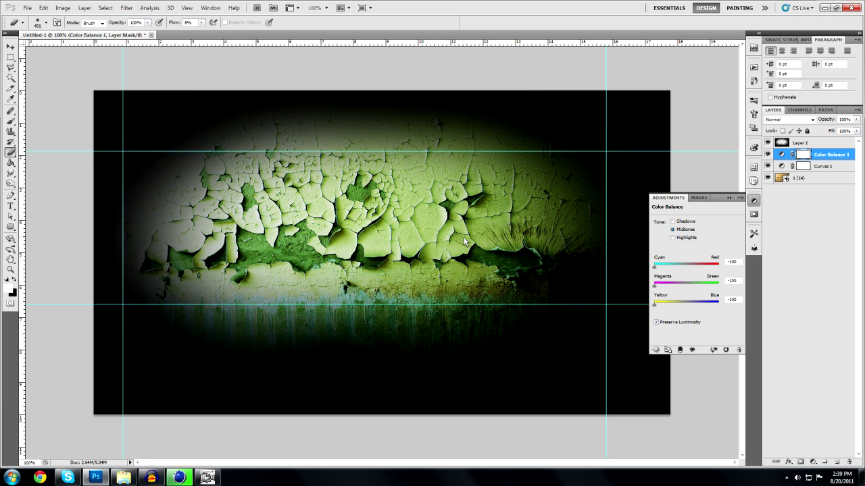
click(728, 198)
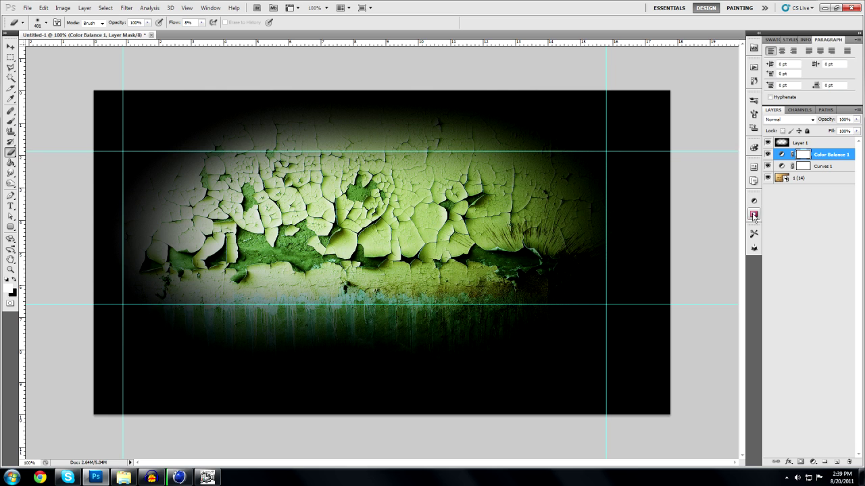
Add a Photo Filter adjustment layer above Color Balance 1 using Warming Filter (85) at 100% density
click(815, 462)
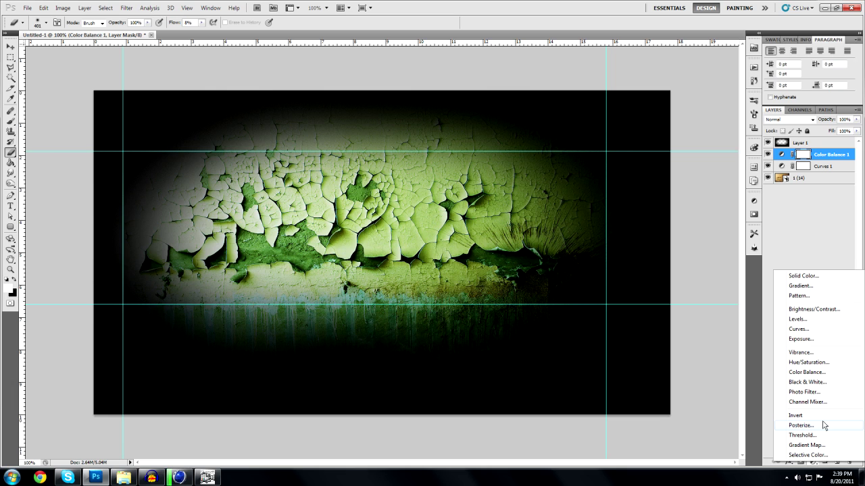
click(803, 392)
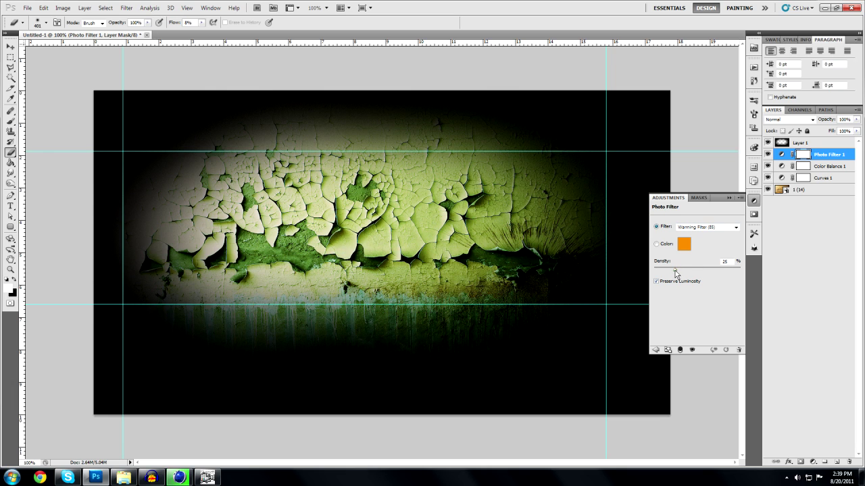
drag(675, 271, 721, 268)
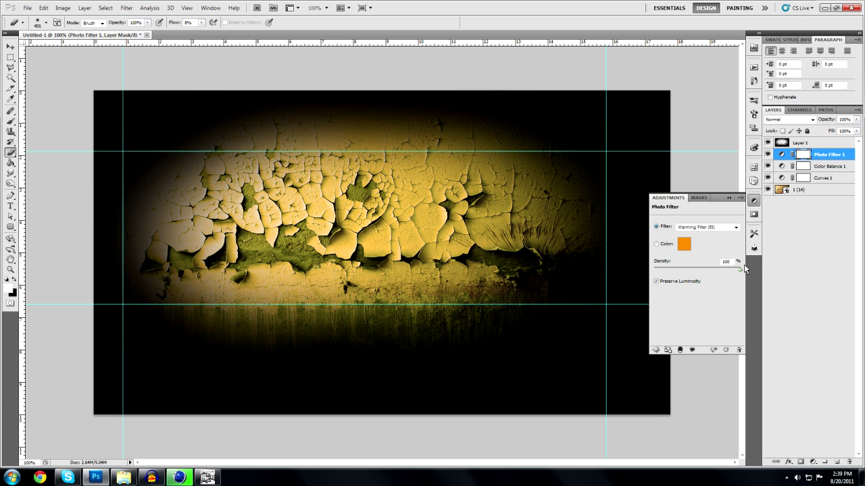
Try blue and brown tints for the photo filter and settle on the orange ffa200 as its color
click(684, 245)
drag(628, 363, 635, 303)
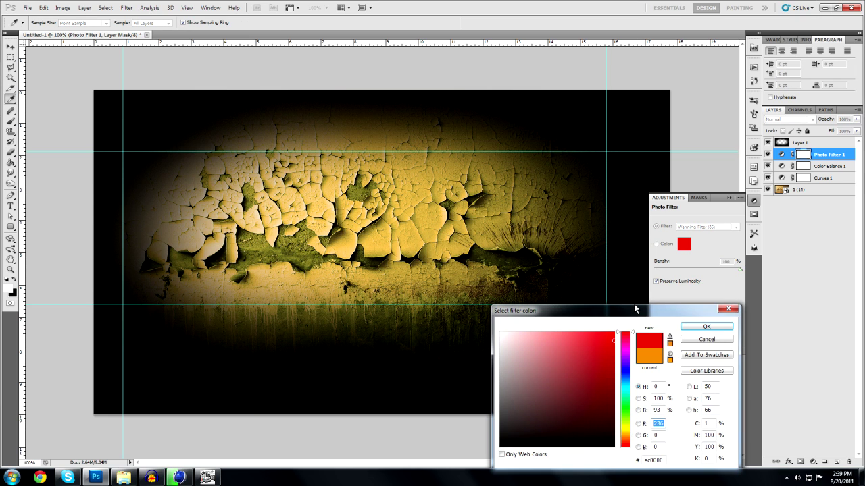
click(625, 368)
click(625, 386)
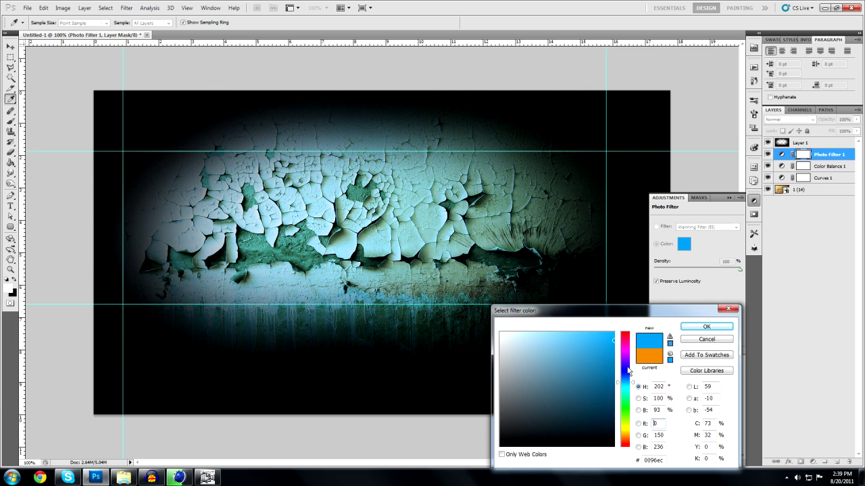
drag(555, 363, 562, 396)
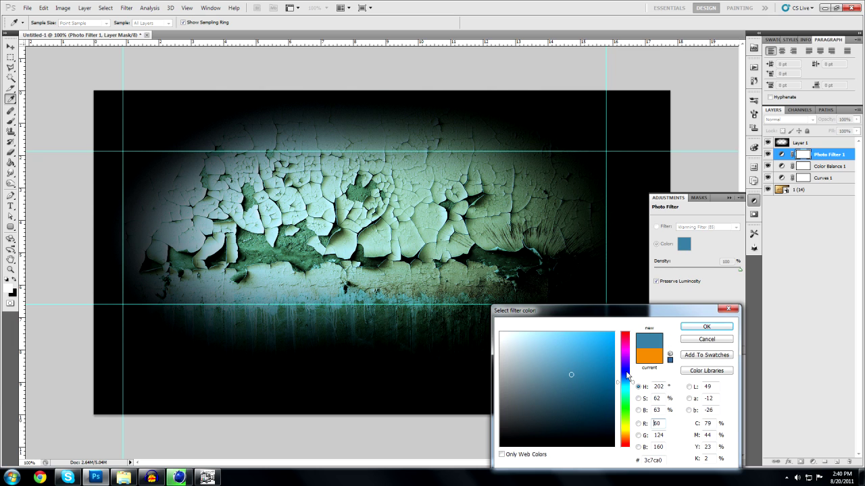
drag(623, 400, 630, 438)
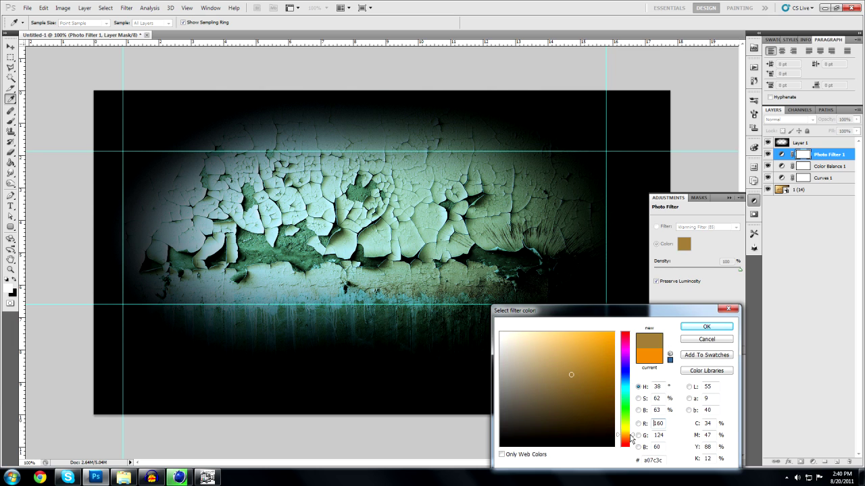
drag(573, 385, 558, 396)
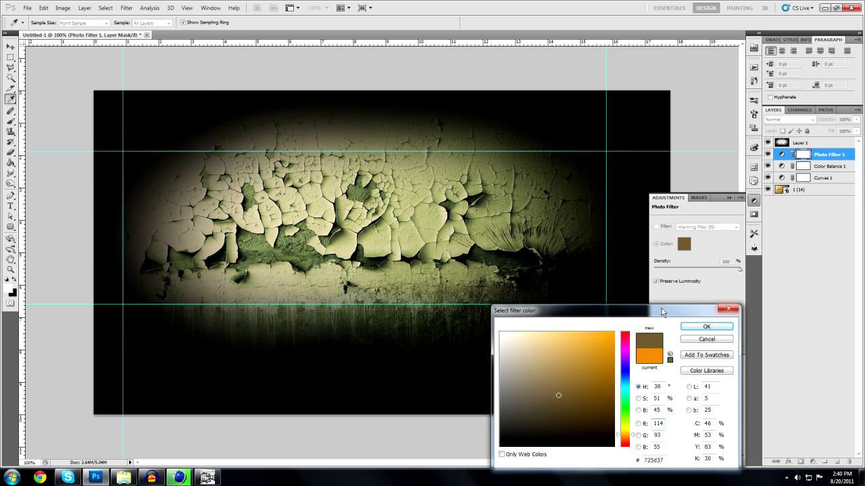
drag(591, 355, 616, 330)
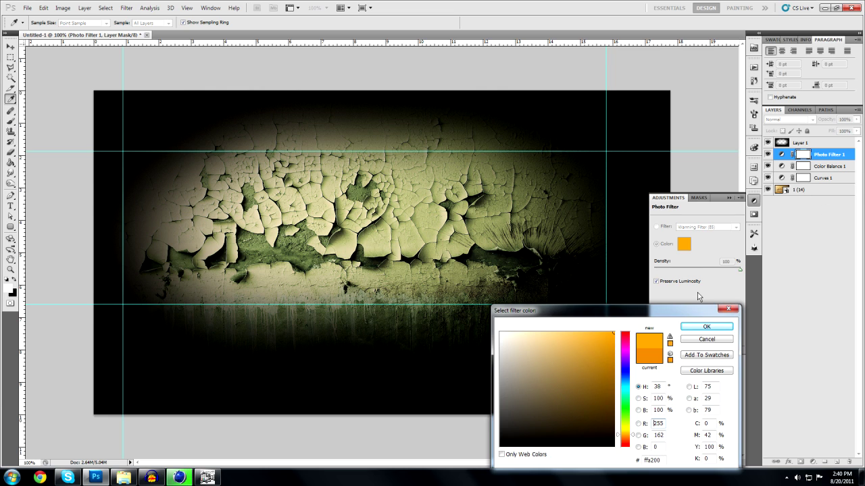
click(702, 327)
click(729, 197)
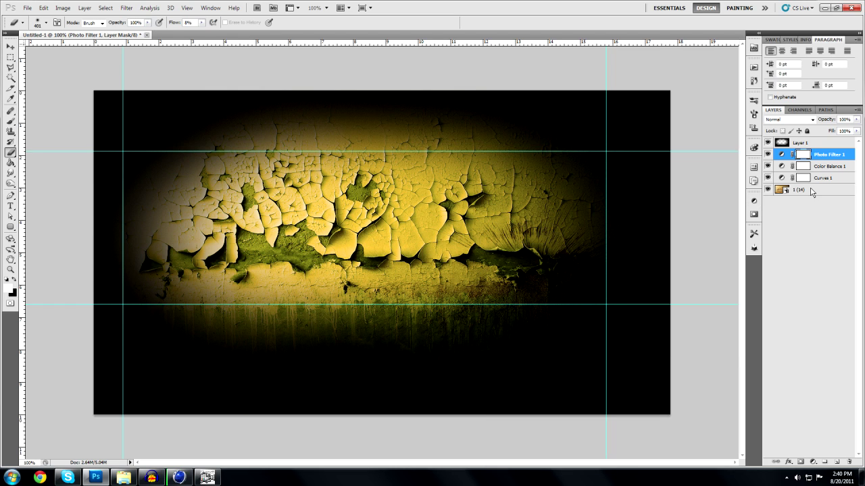
Select the 1 (14) texture layer and hide the Photo Filter 1, Color Balance 1 and Curves 1 adjustment layers
click(811, 190)
right_click(811, 190)
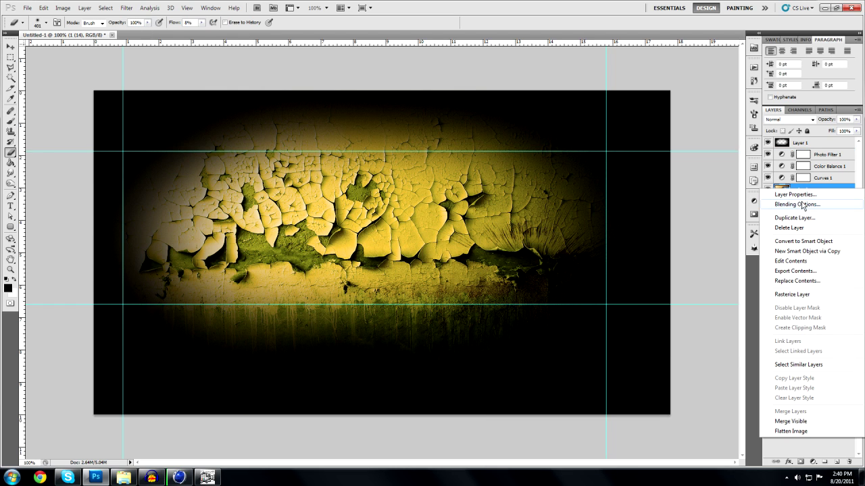
click(781, 450)
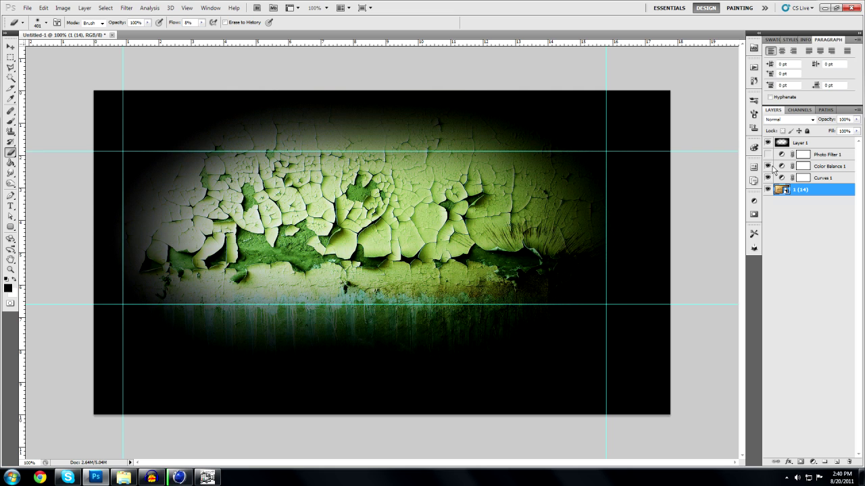
drag(768, 166, 771, 179)
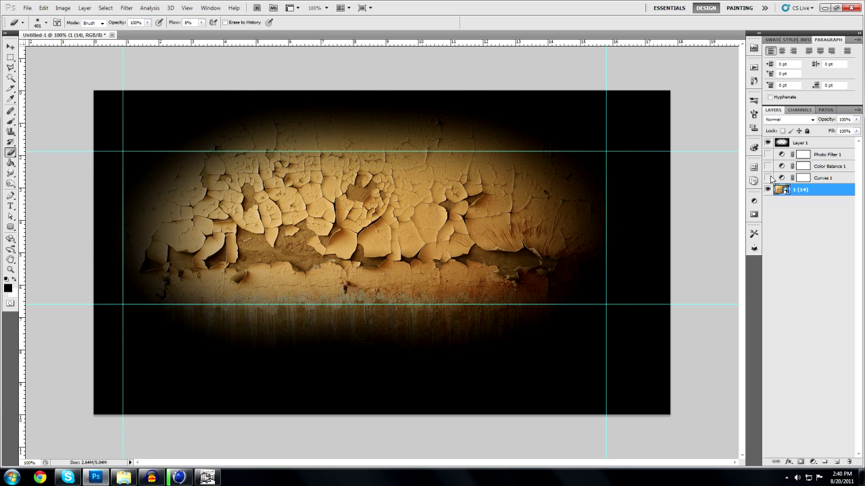
Try a Color Overlay style on the 1 (14) layer in brown 826143 with the Hue blend mode
right_click(807, 190)
click(814, 205)
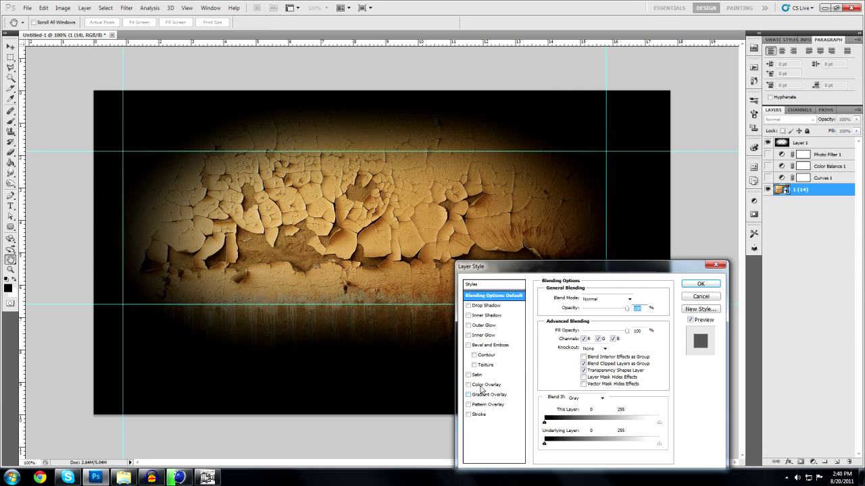
click(483, 383)
click(632, 299)
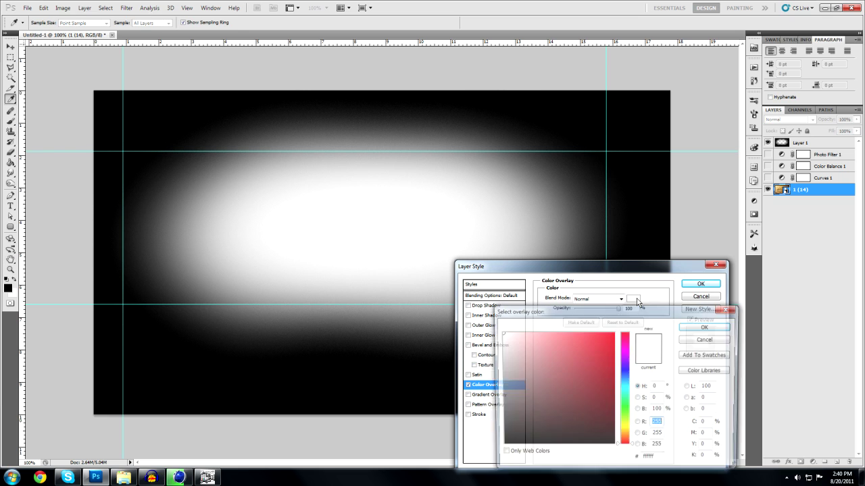
click(624, 437)
click(556, 393)
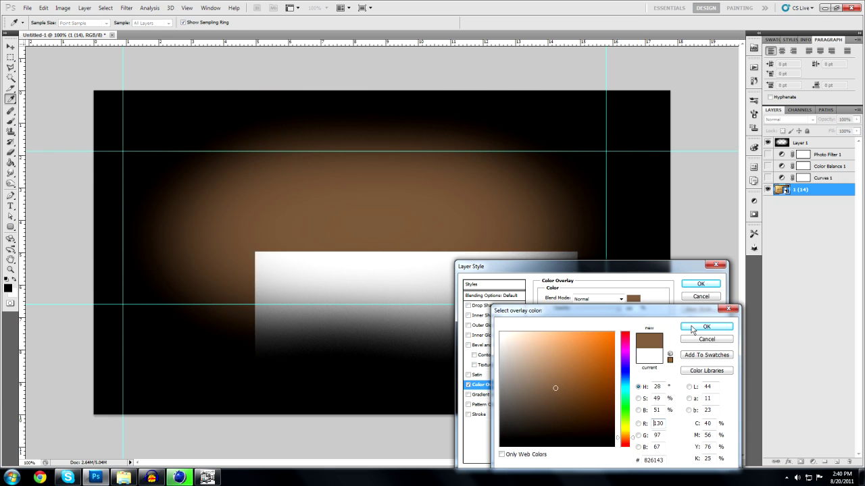
click(706, 326)
click(591, 299)
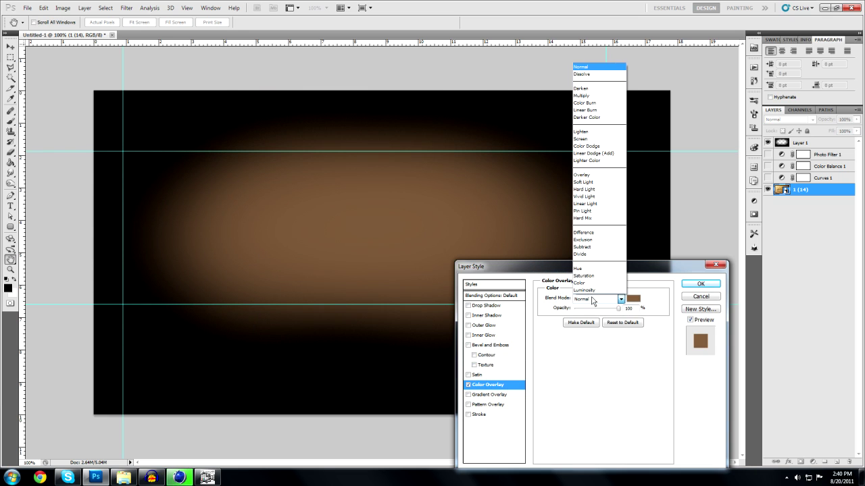
click(588, 268)
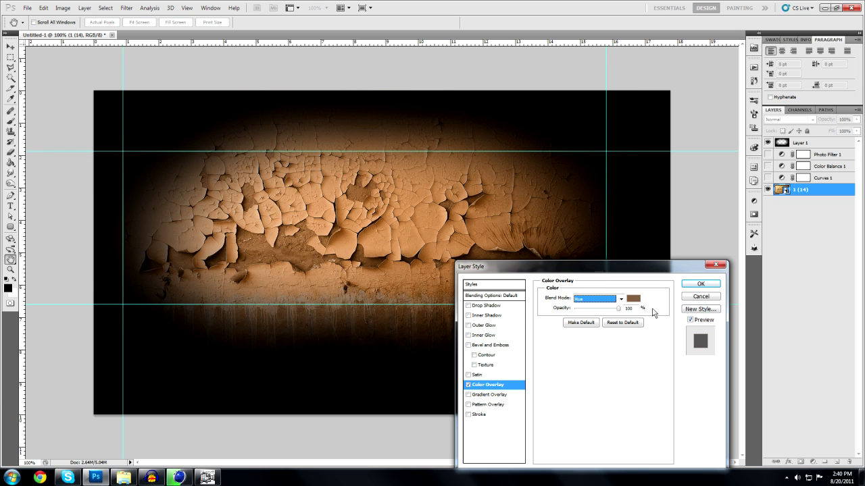
Change the overlay color of the 1 (14) layer to the darker olive brown 6b552b
click(633, 298)
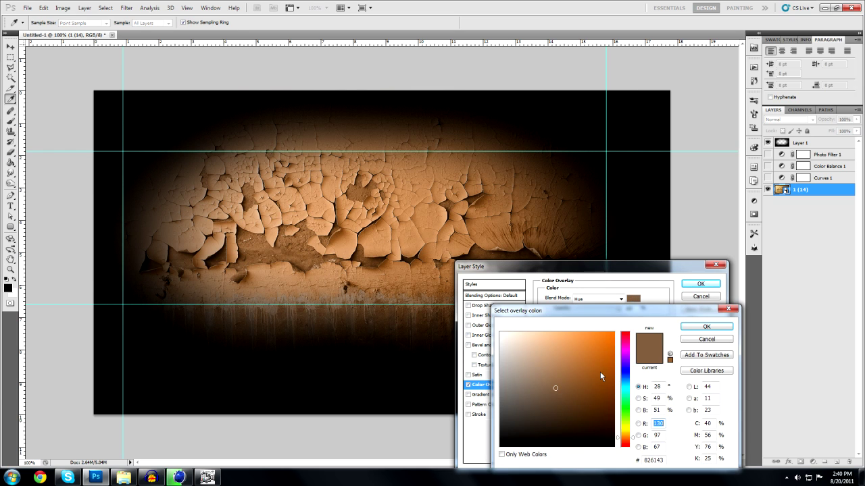
drag(601, 376, 629, 304)
drag(625, 439, 605, 427)
click(569, 398)
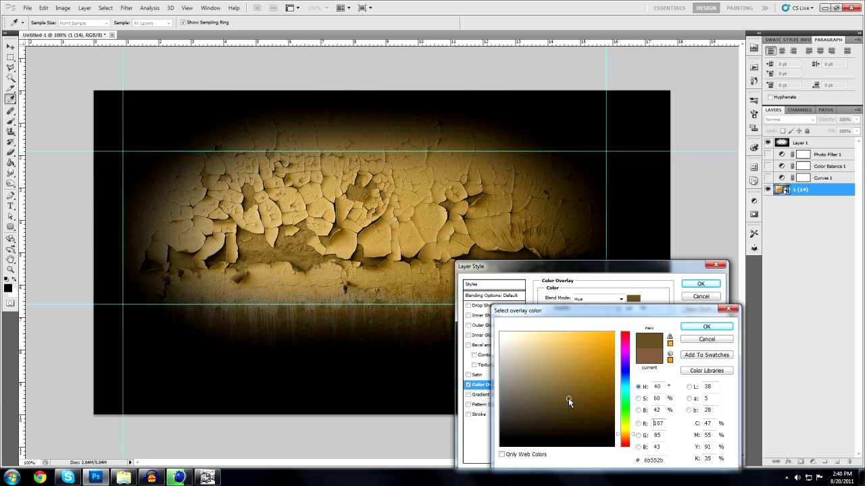
click(706, 326)
Try the Color blend mode for the overlay, and close the layer style with Color Overlay switched off
click(598, 299)
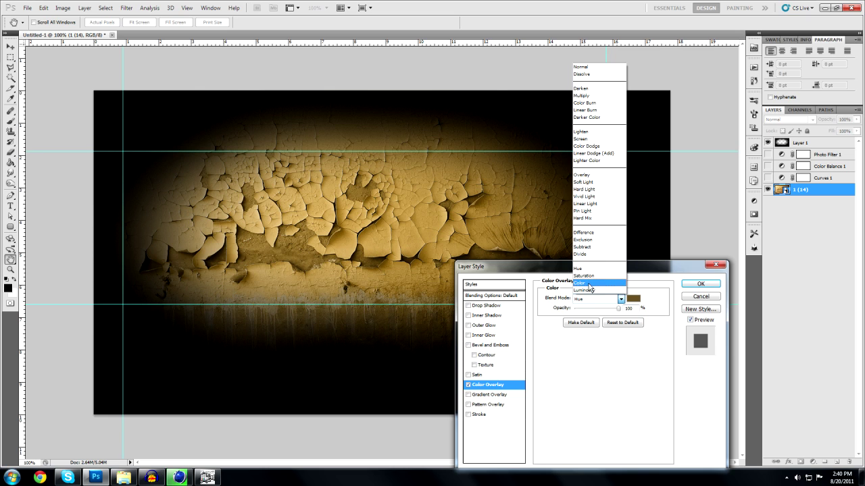
click(585, 283)
key(Tab)
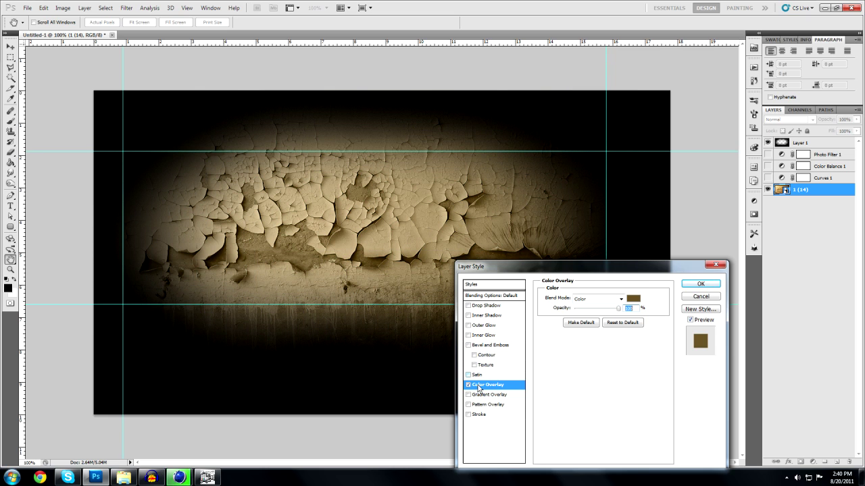
click(701, 284)
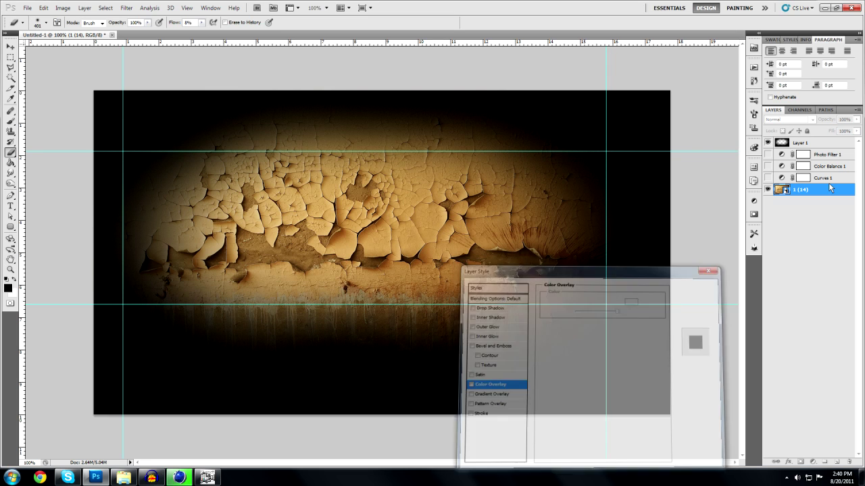
Show the Curves 1, Color Balance 1 and Photo Filter 1 adjustment layers, and place the 1 (3) texture above the 1 (14) layer
click(768, 177)
click(768, 167)
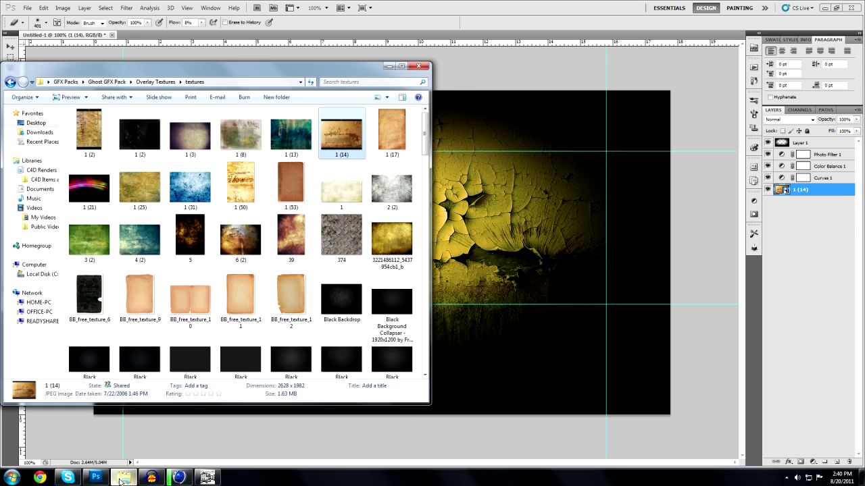
click(123, 477)
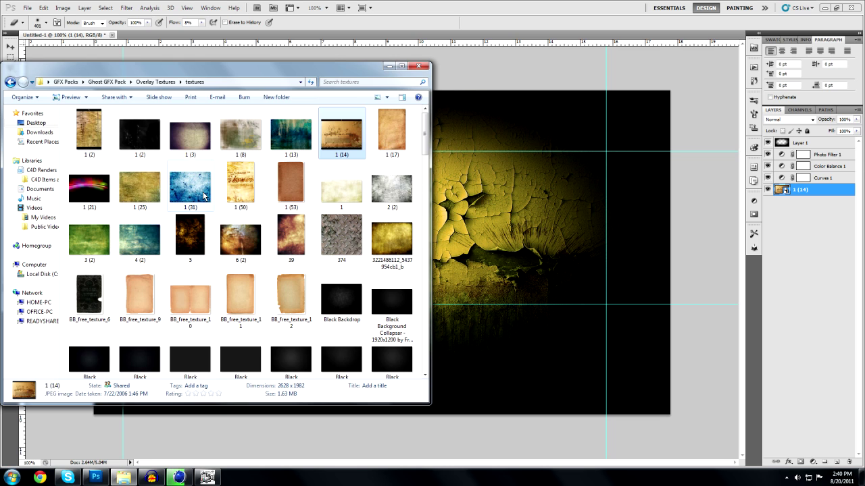
click(456, 215)
drag(456, 215, 455, 213)
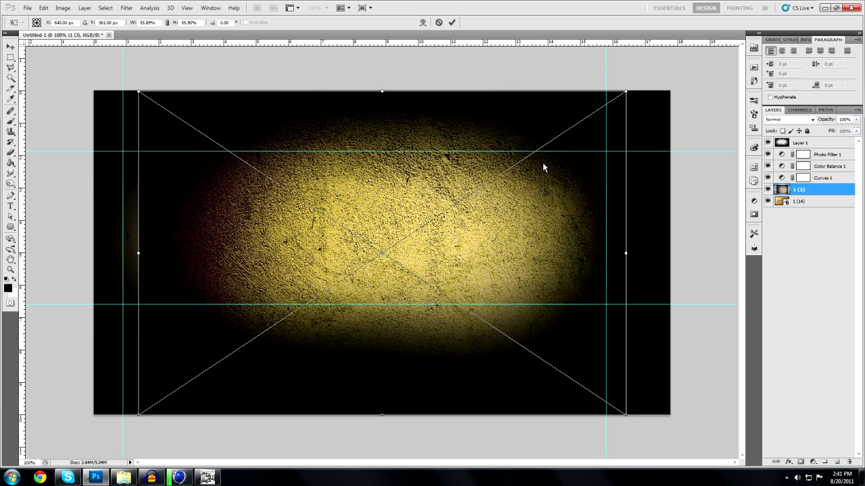
key(Return)
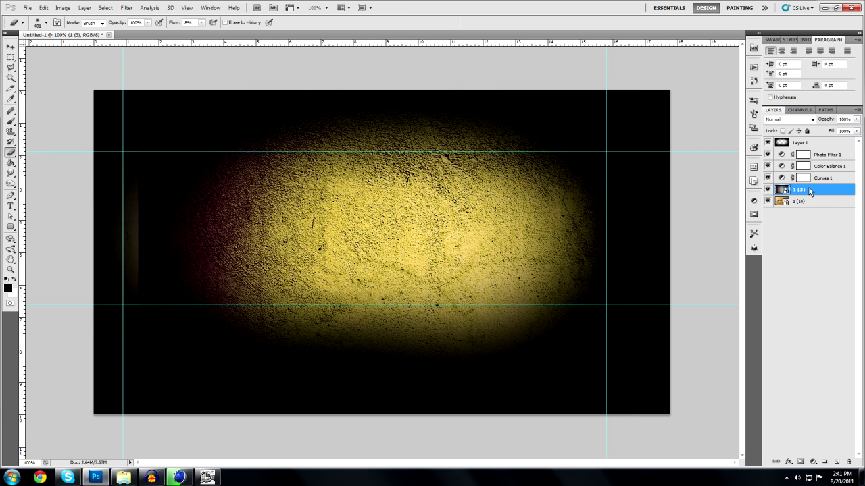
Set the blend mode of the 1 (3) texture layer to Multiply at 100% opacity
right_click(806, 190)
click(791, 207)
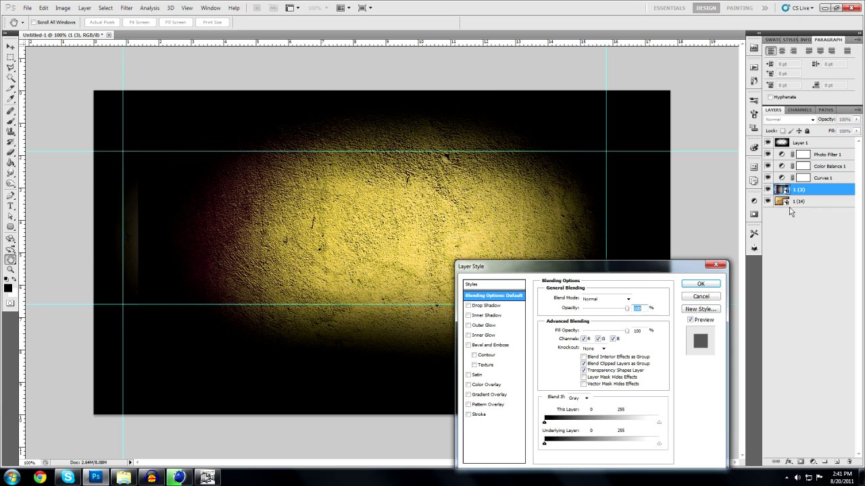
click(612, 299)
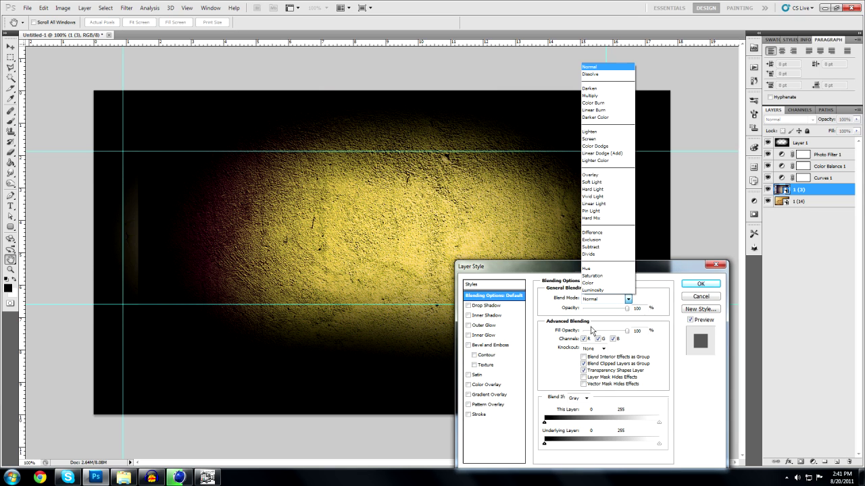
click(547, 349)
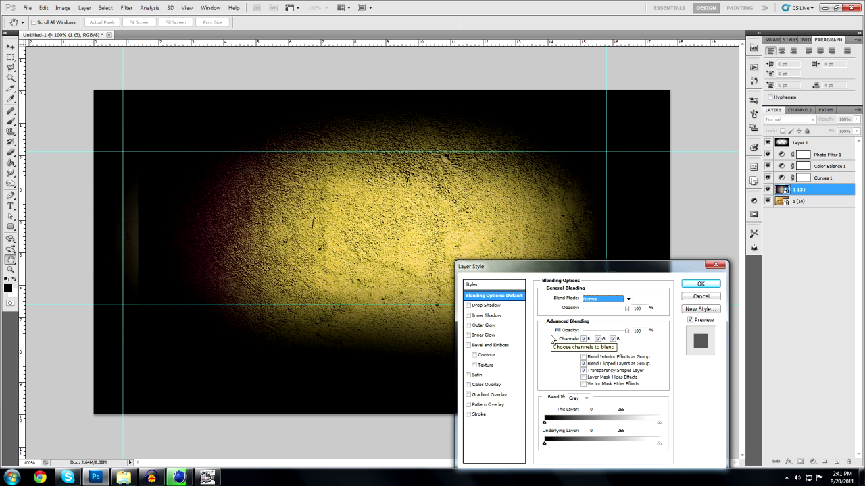
key(Down)
key(Down)
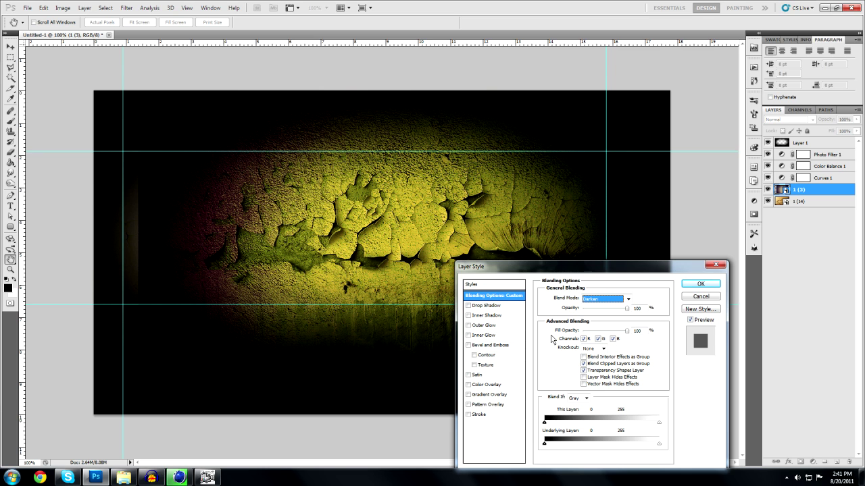
key(Down)
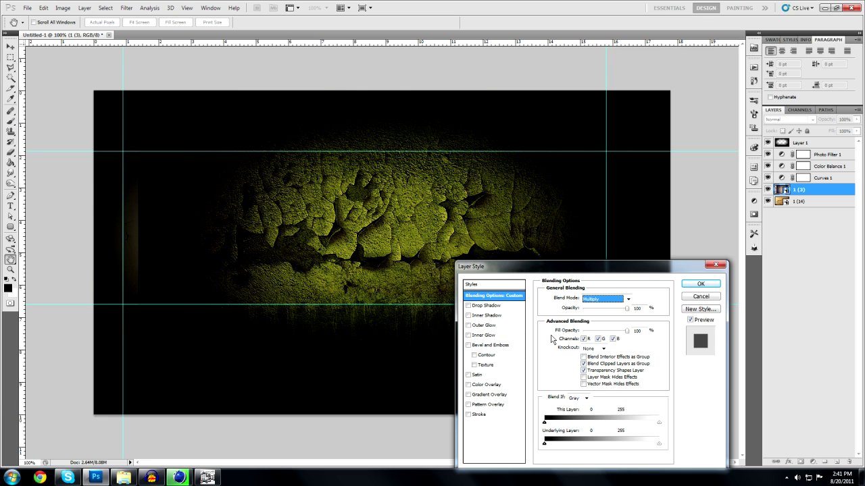
key(Tab)
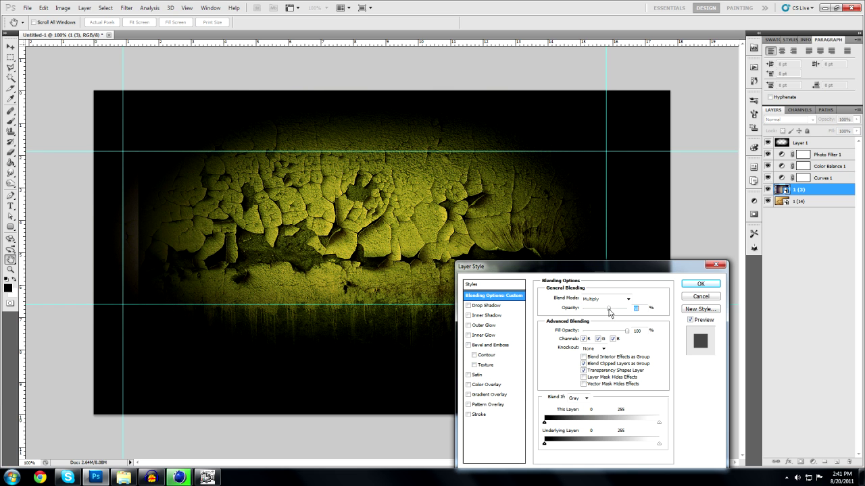
key(e)
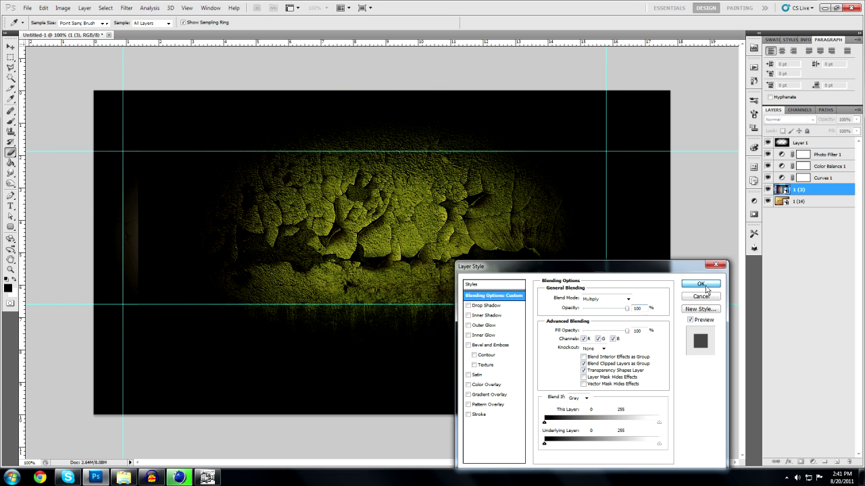
click(700, 284)
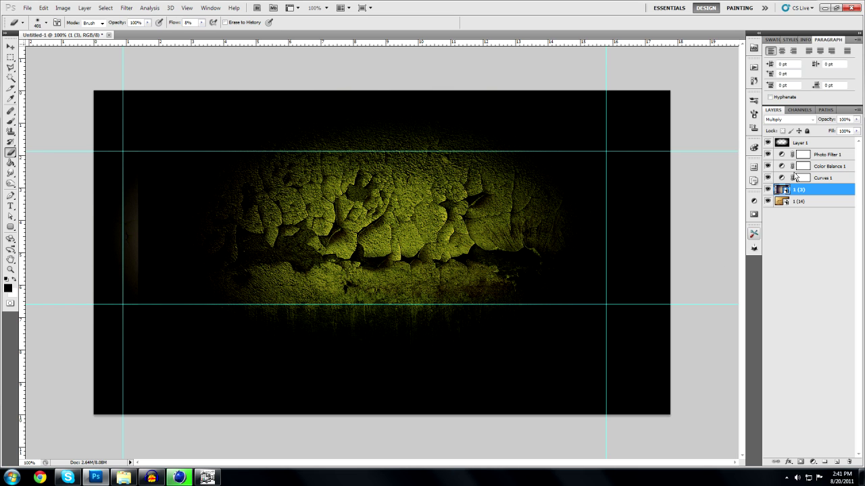
Lower the fill of the 1 (3) texture layer to 26% and deselect the layer
click(856, 131)
drag(853, 143, 823, 143)
click(843, 297)
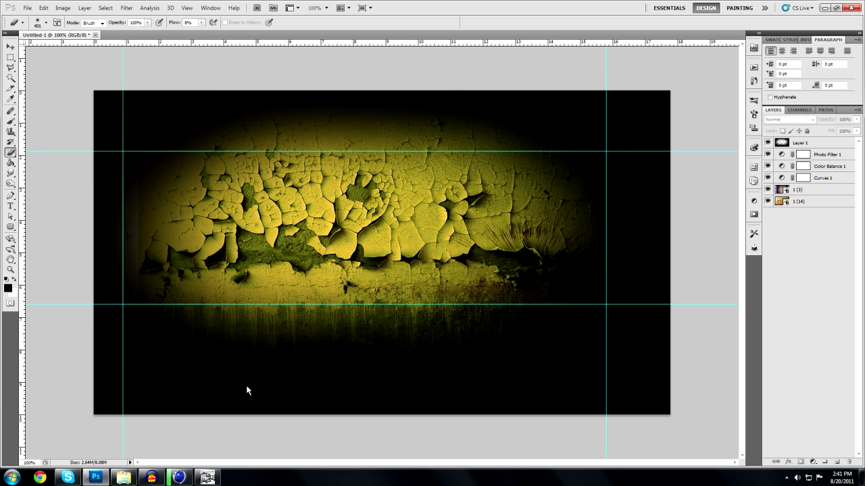
Place the NEW Acid Render image from the desktop into the document and move its layer beneath the 1 (14) texture
key(alt+Tab)
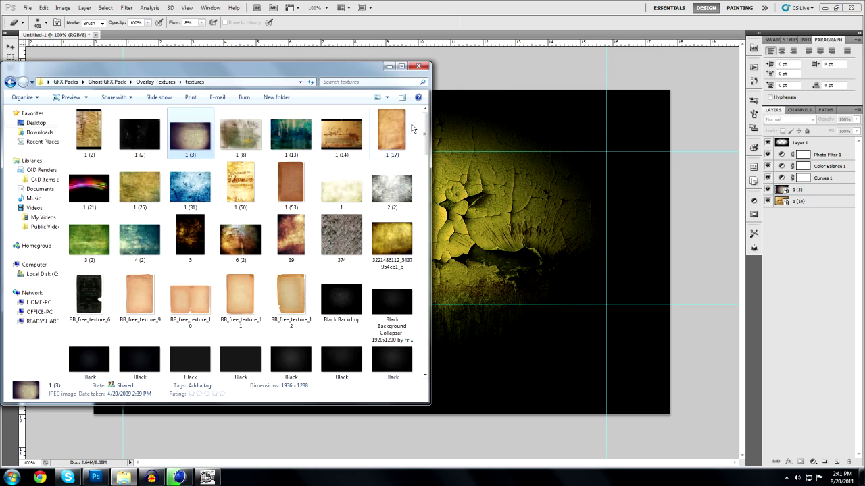
click(422, 62)
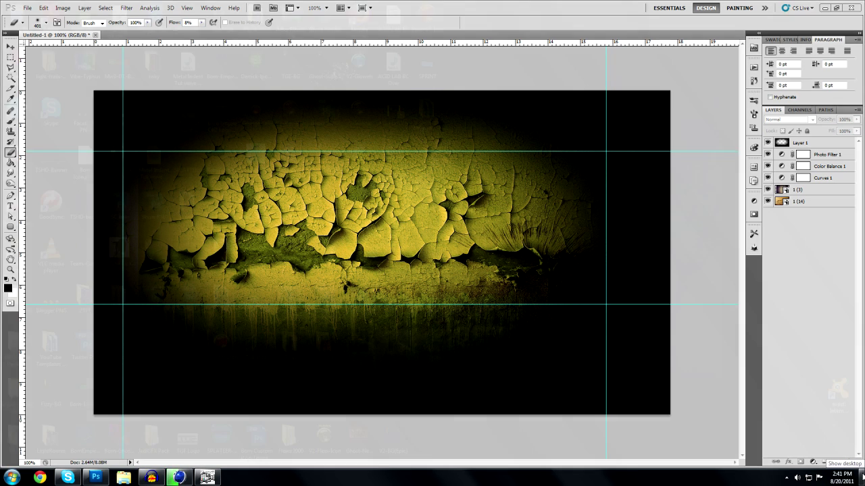
click(862, 478)
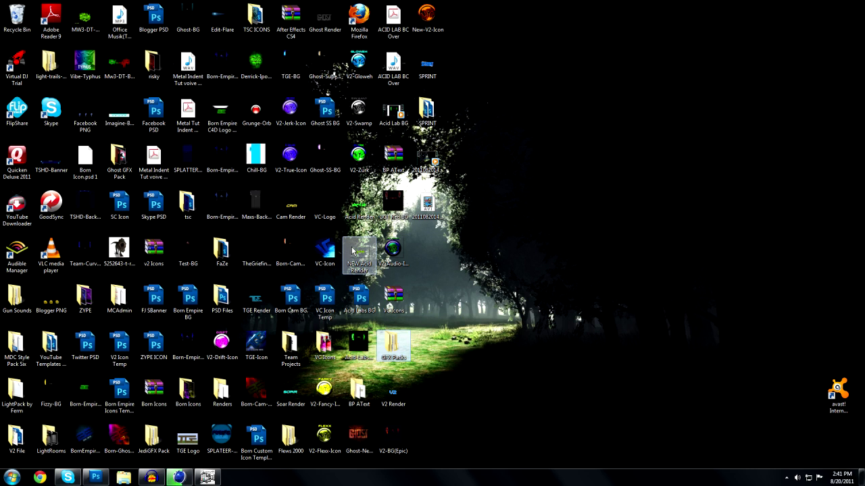
drag(352, 251, 306, 257)
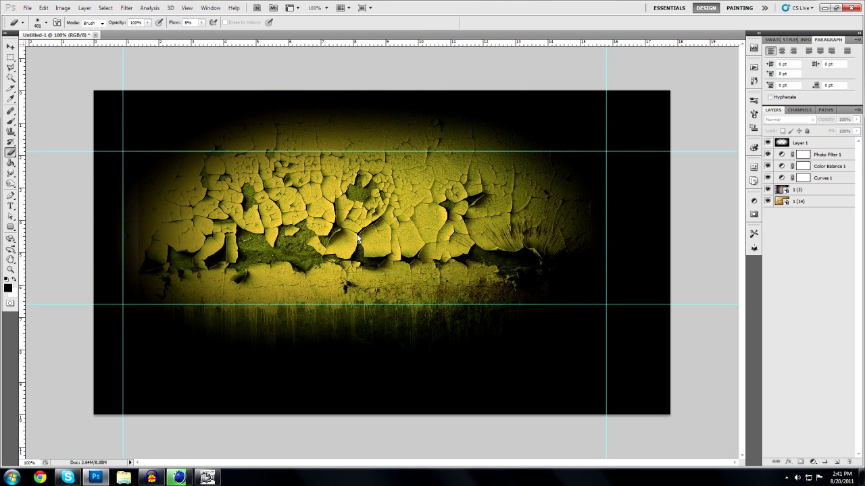
drag(358, 238, 491, 248)
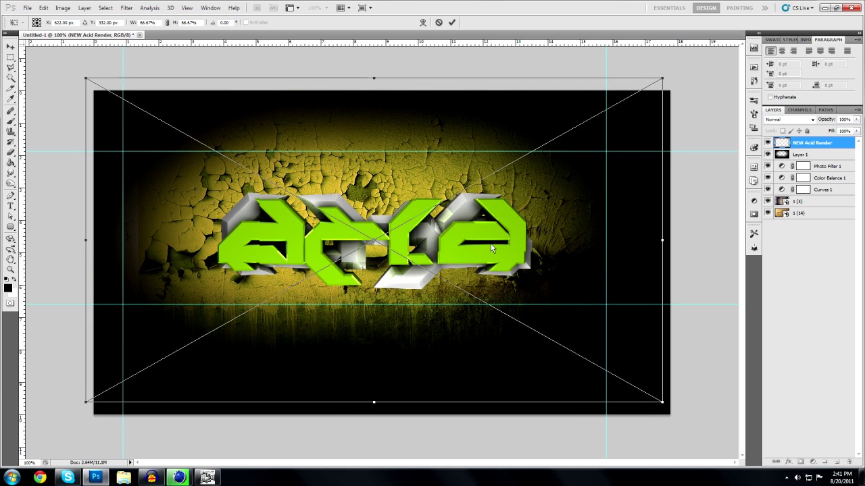
key(Return)
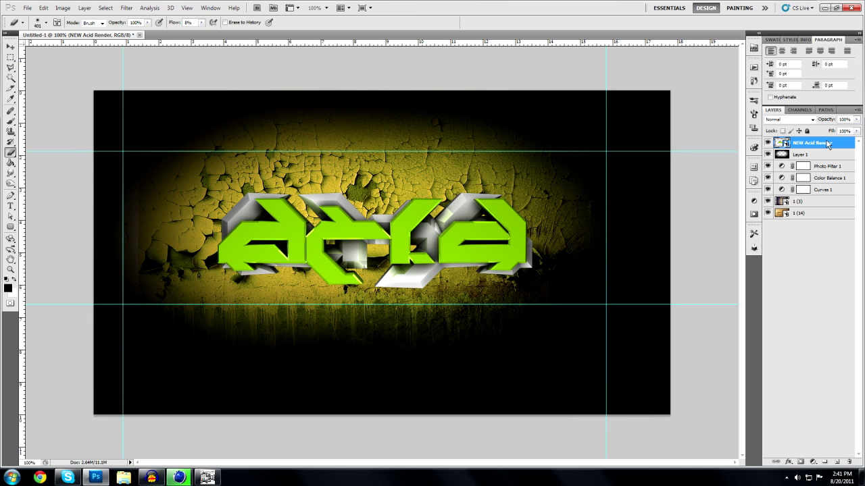
drag(827, 144, 826, 207)
drag(823, 225, 824, 228)
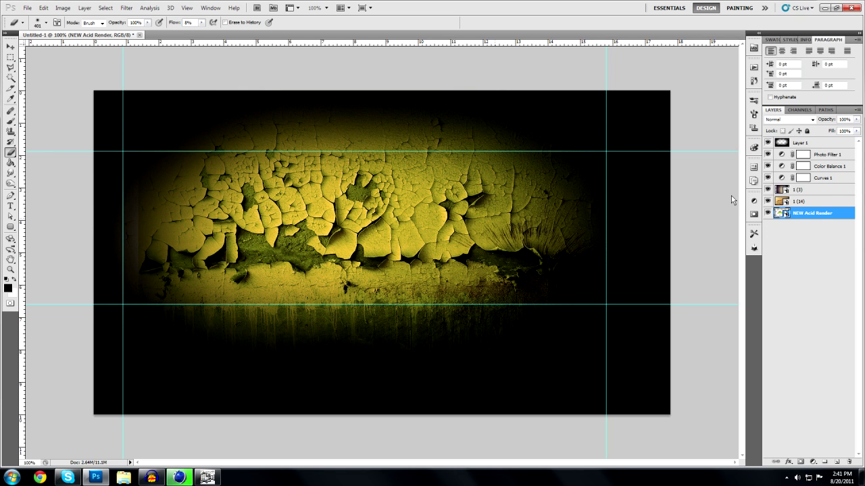
Merge the 1 (3) and 1 (14) texture layers into one layer
click(816, 201)
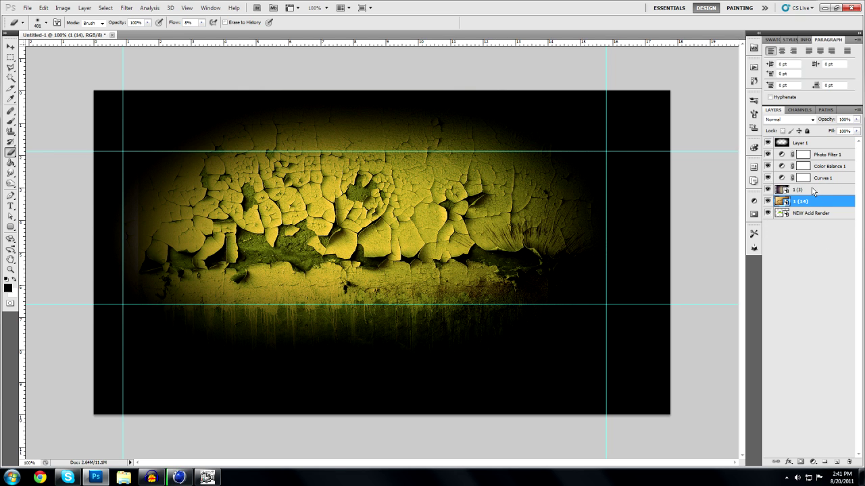
shift+click(813, 191)
right_click(815, 204)
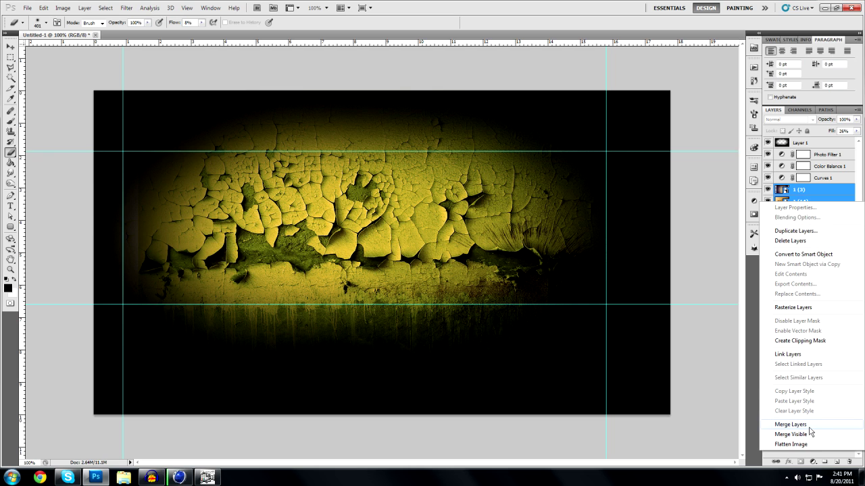
click(808, 426)
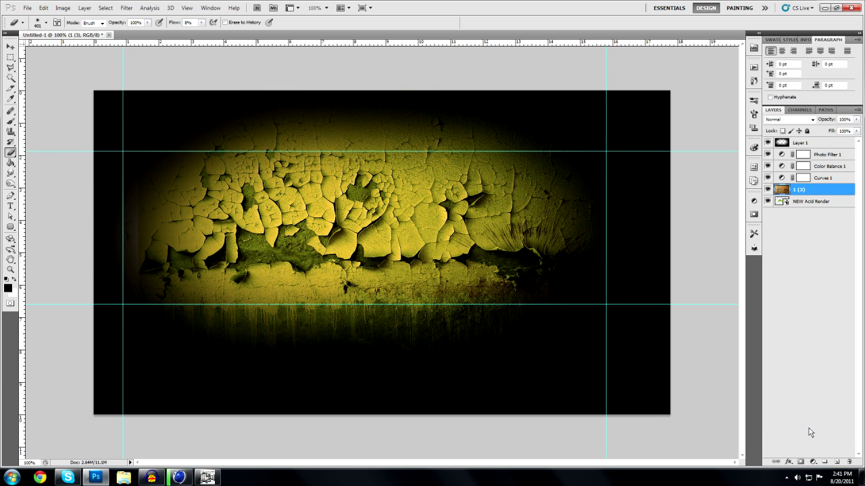
Set the merged texture layer to the Multiply blend mode and clip it to the NEW Acid Render layer
right_click(815, 192)
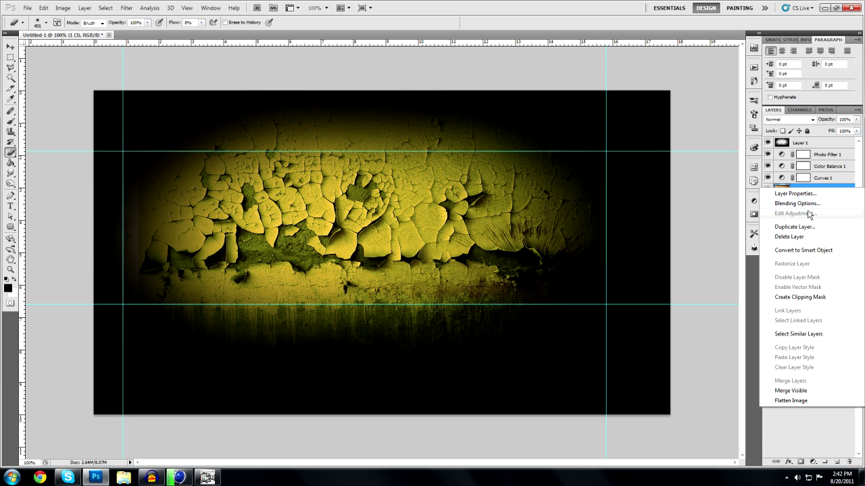
click(807, 204)
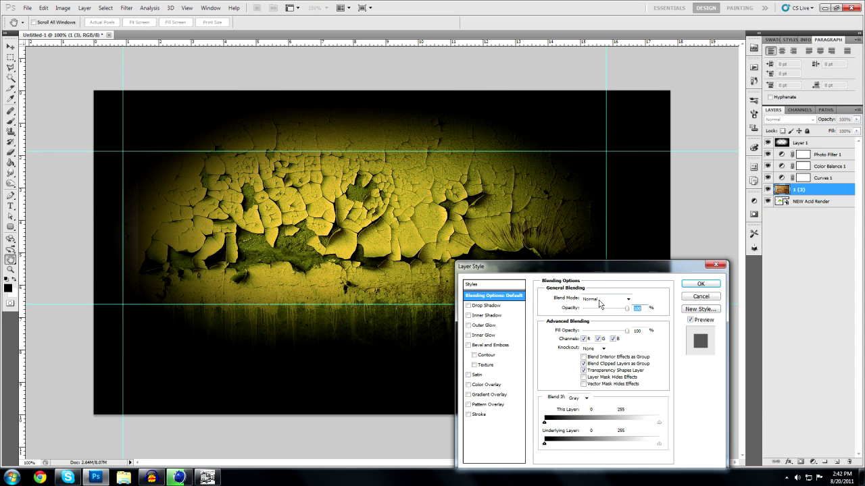
click(606, 299)
click(604, 84)
key(Down)
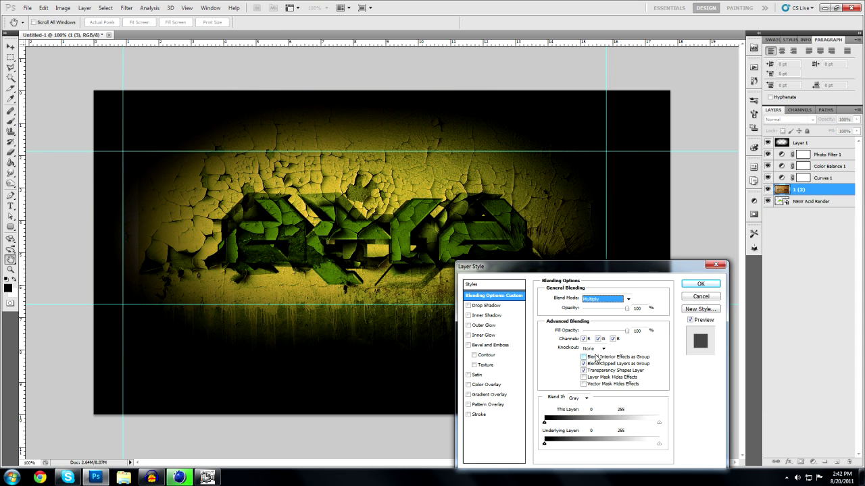
click(699, 285)
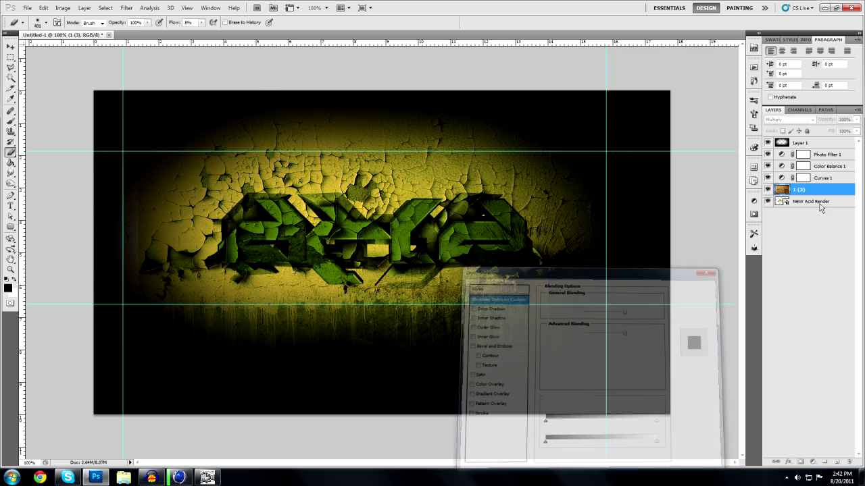
right_click(829, 195)
click(794, 298)
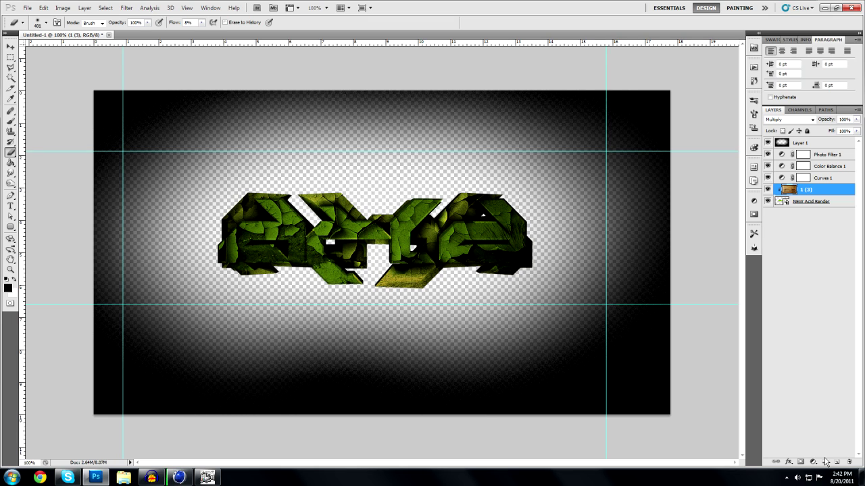
Add a Brightness/Contrast adjustment layer above the clipped texture with brightness 93 and contrast 66
click(813, 462)
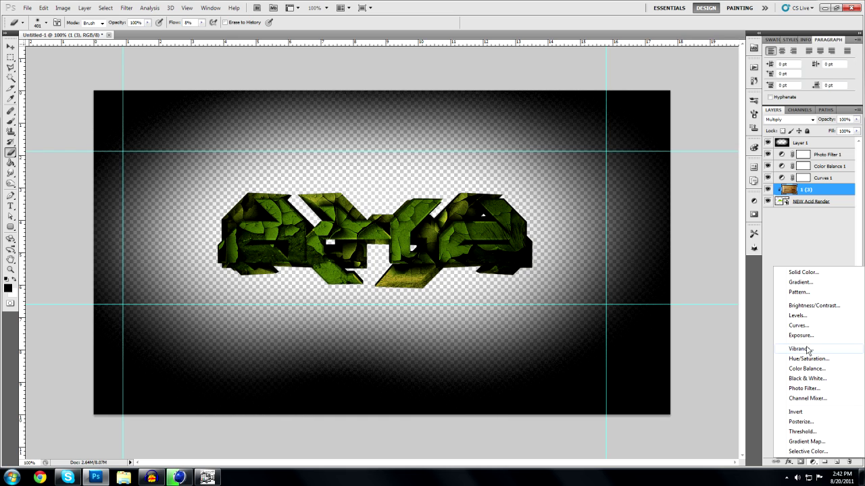
click(814, 306)
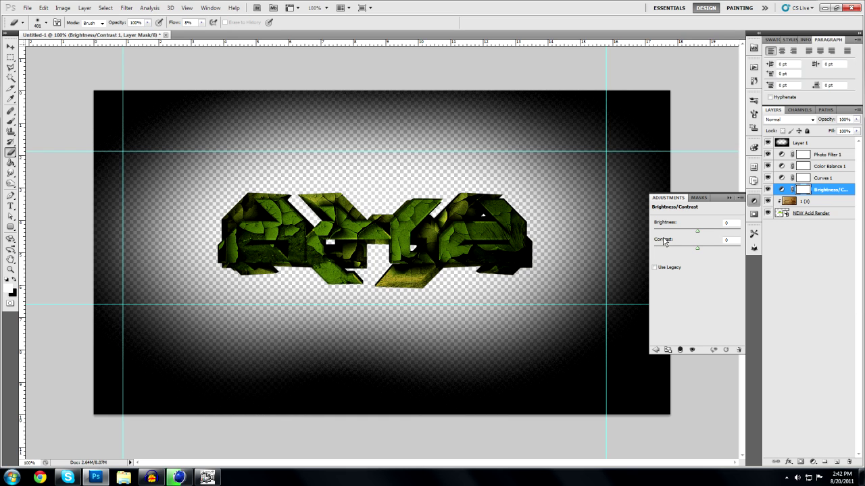
drag(698, 231, 723, 235)
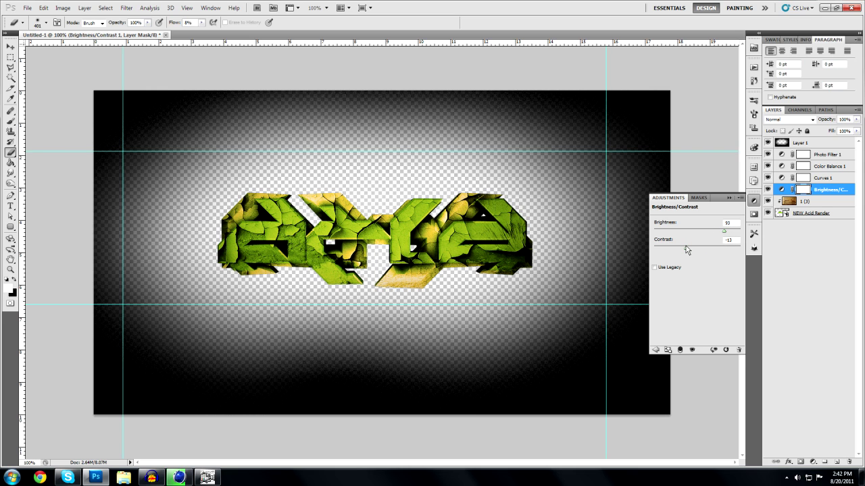
drag(686, 246, 727, 252)
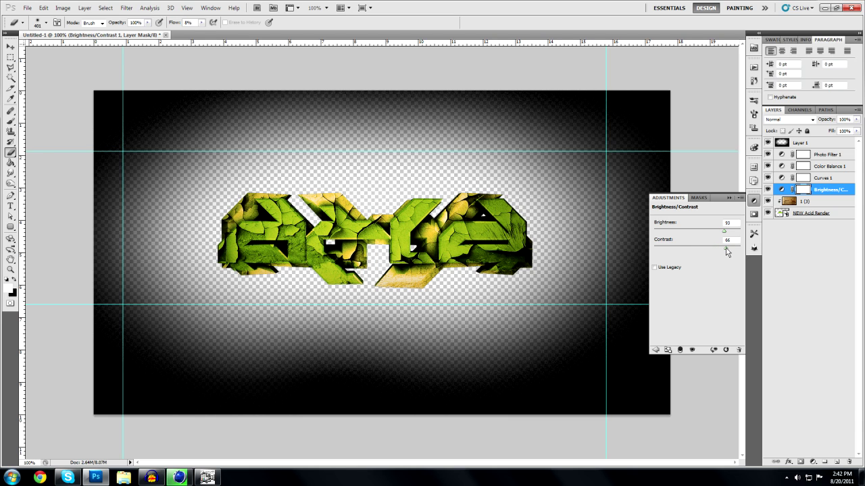
click(730, 198)
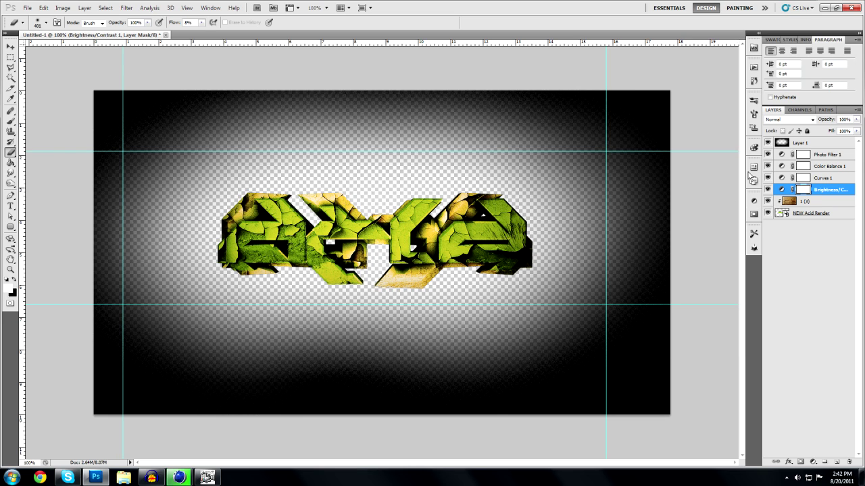